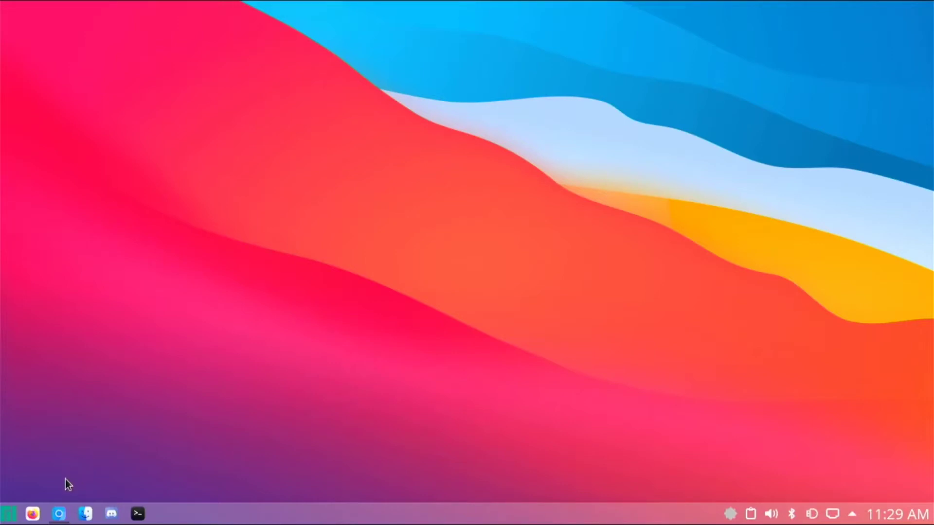
Step: View the Manjaro download page for the Raspberry Pi 4 KDE Plasma edition in Chromium, and minimise the browser
click(60, 510)
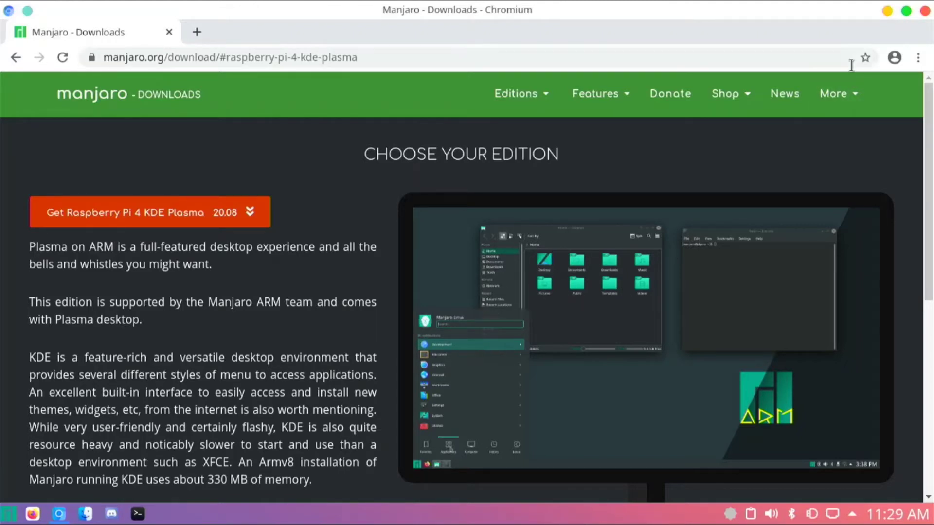
click(886, 11)
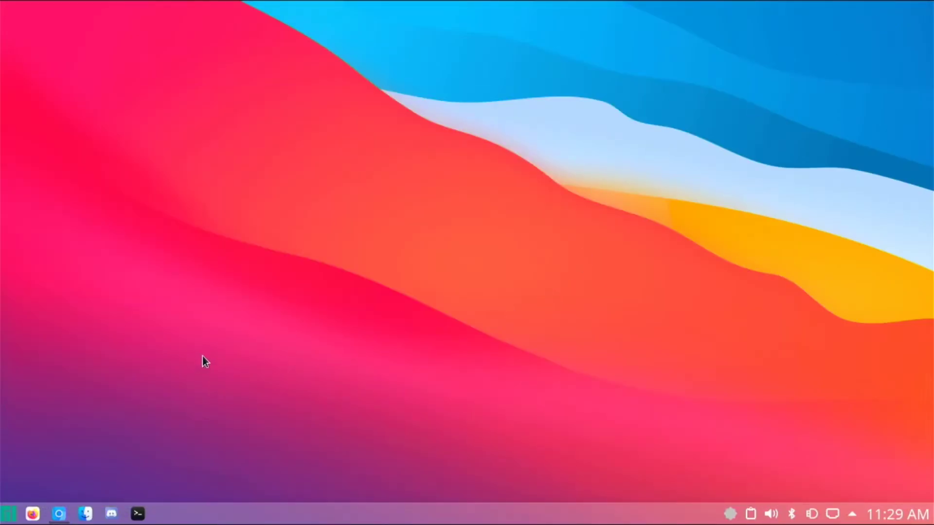
Step: Open Manjaro Settings Manager from the Settings application category to view its system options, and close it
click(9, 512)
click(107, 469)
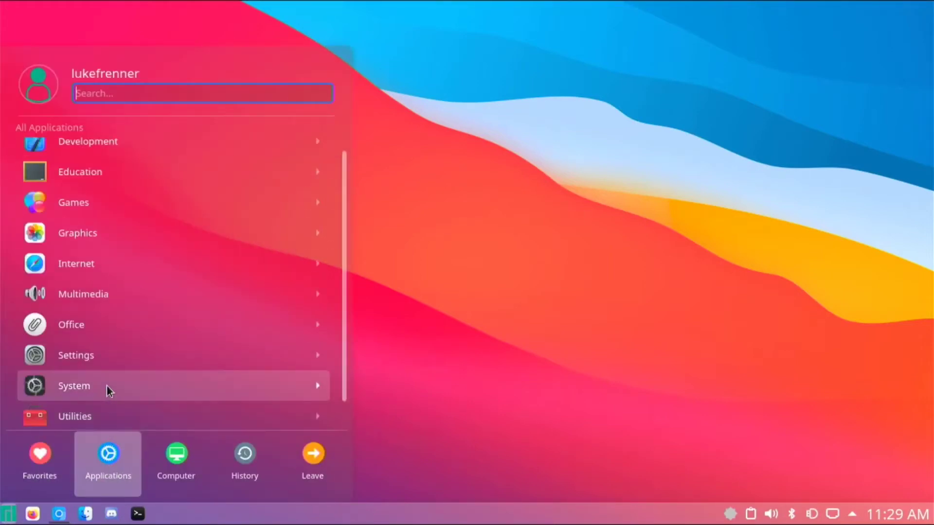
click(106, 357)
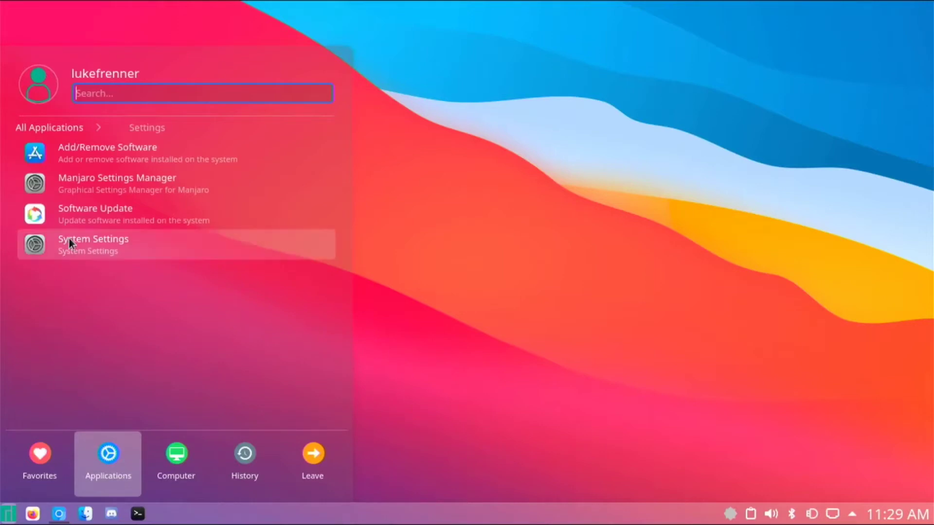
click(97, 189)
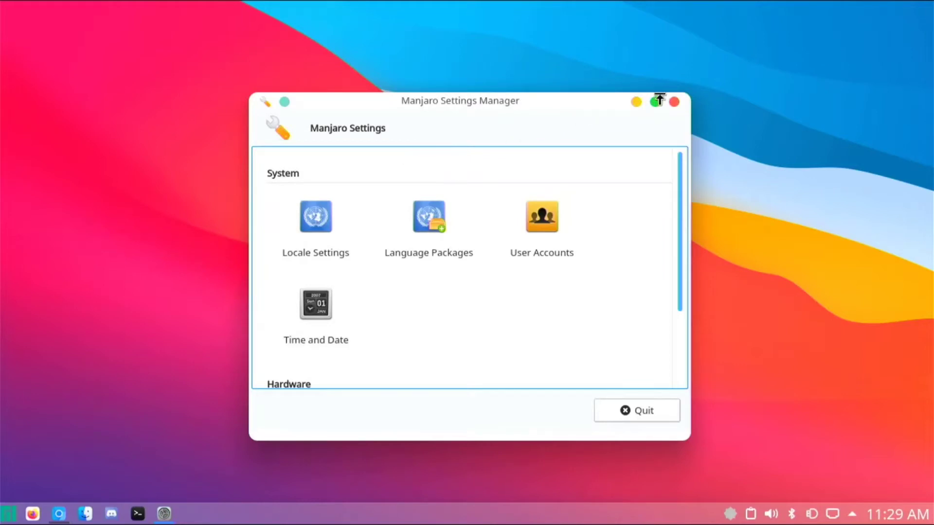
click(675, 103)
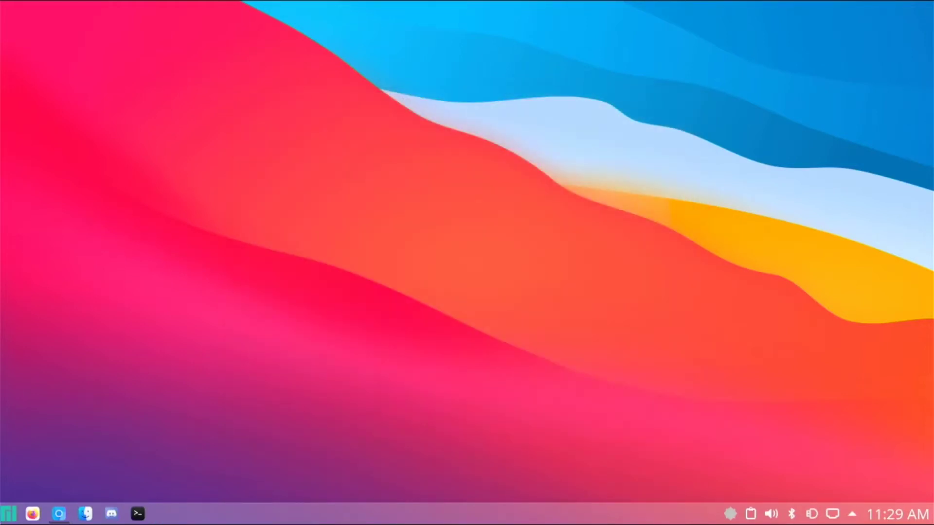
Step: Open System Settings from the Settings application category and show the Global Theme options
click(7, 513)
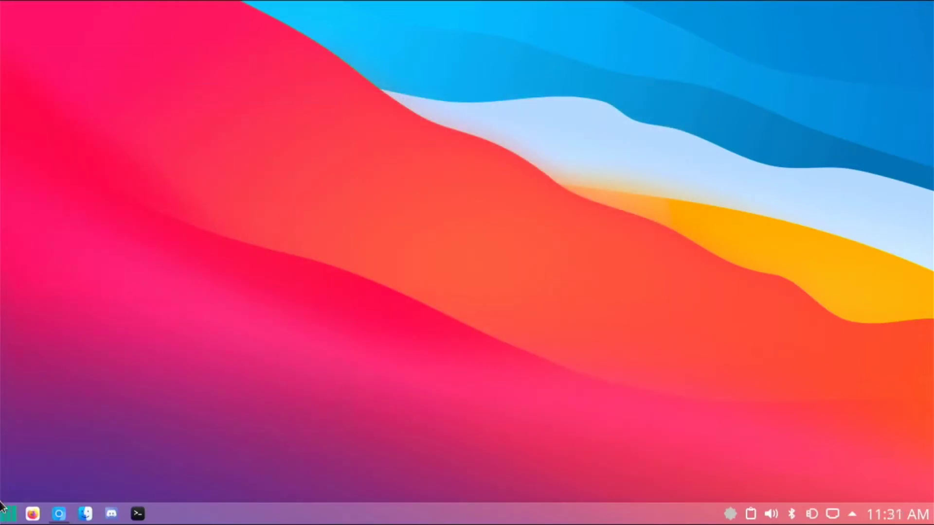
click(7, 513)
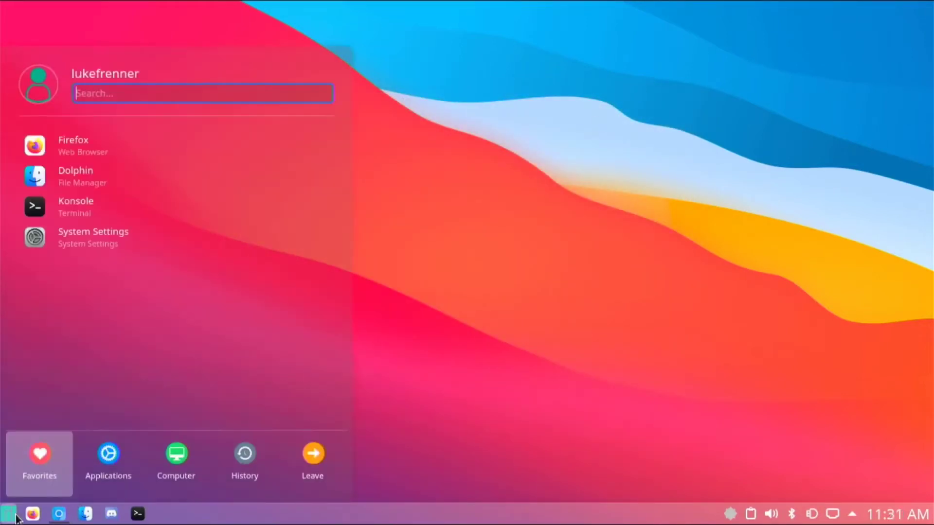
click(109, 465)
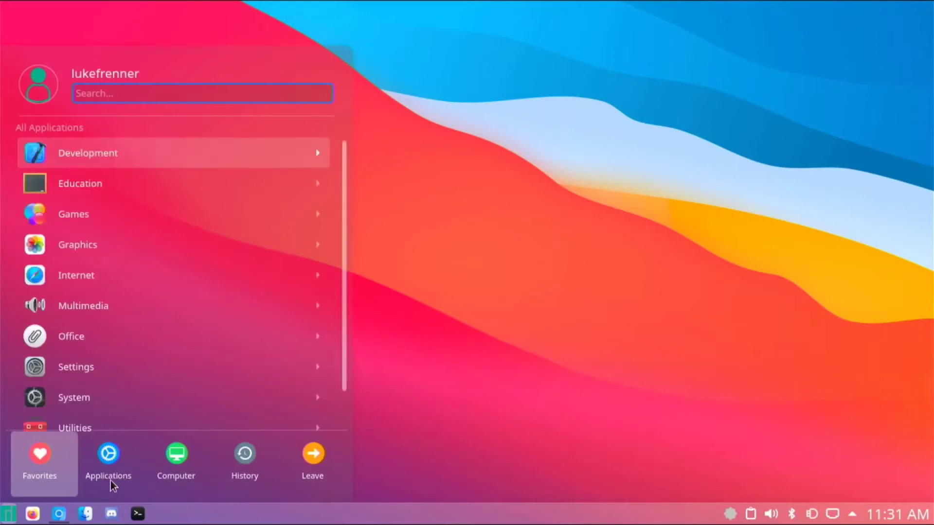
click(87, 356)
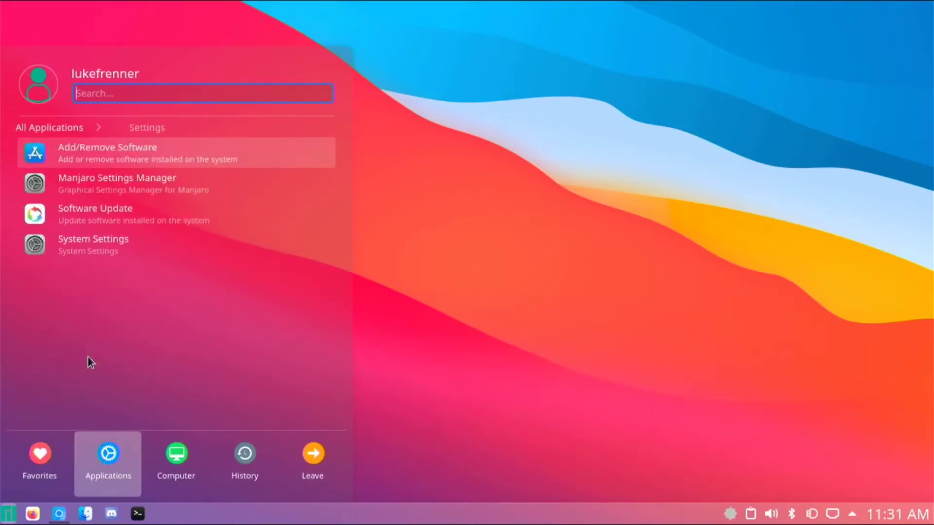
click(79, 248)
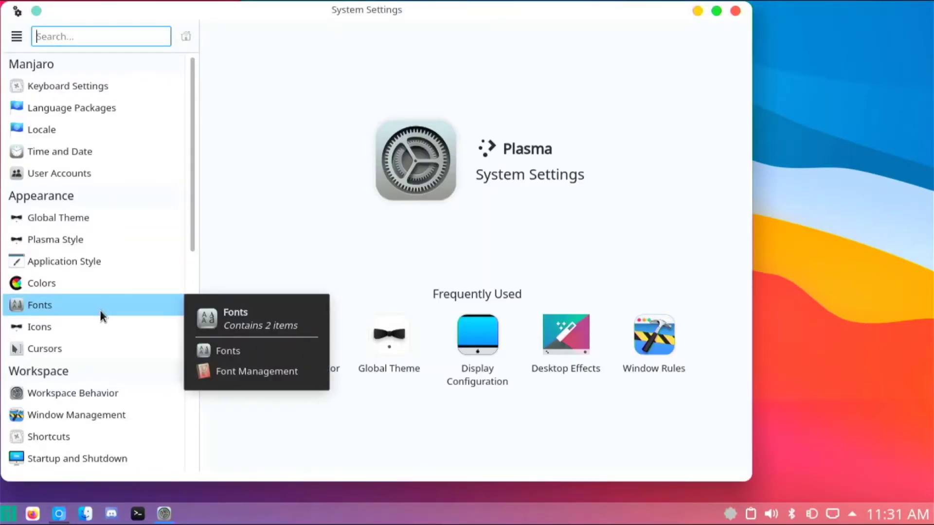
click(42, 211)
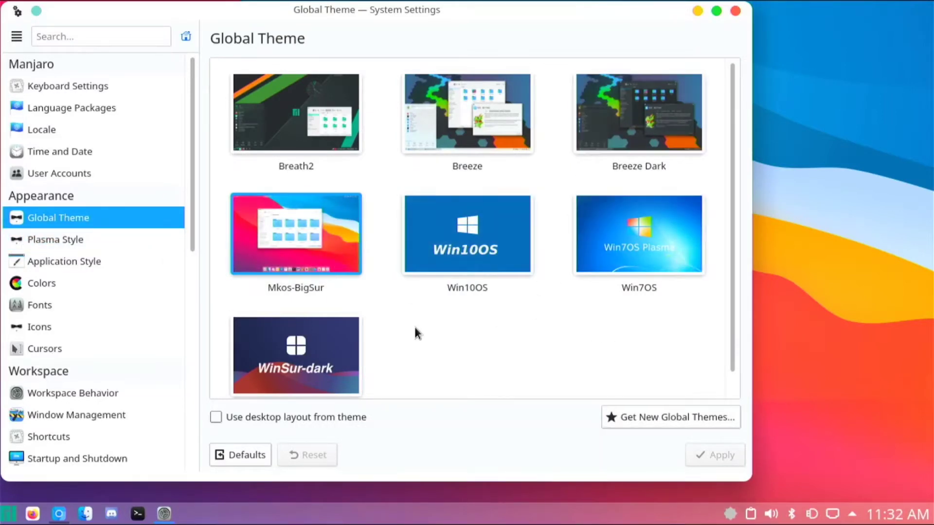
Step: Browse the global themes available for download, from Lucrezia down to Ultimate PUNK KDE, and close the download dialog
click(625, 422)
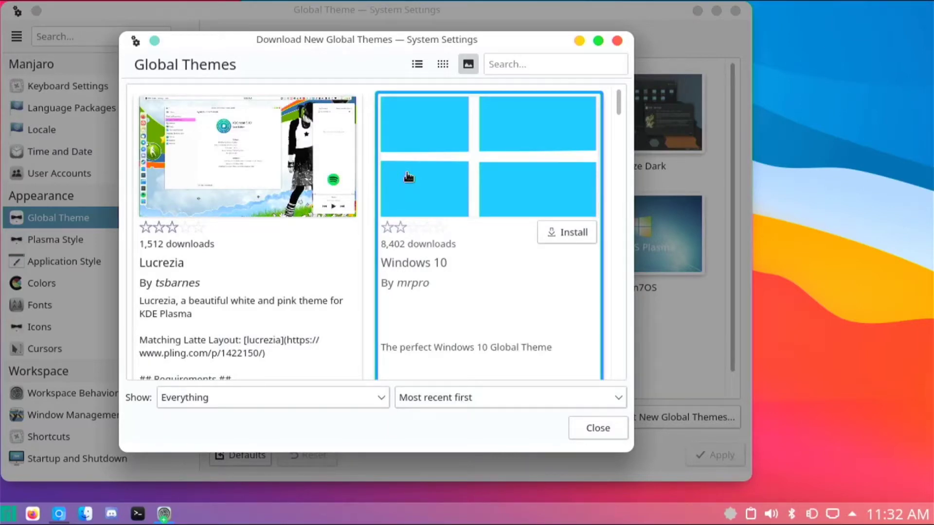
scroll(426, 168, down, 5)
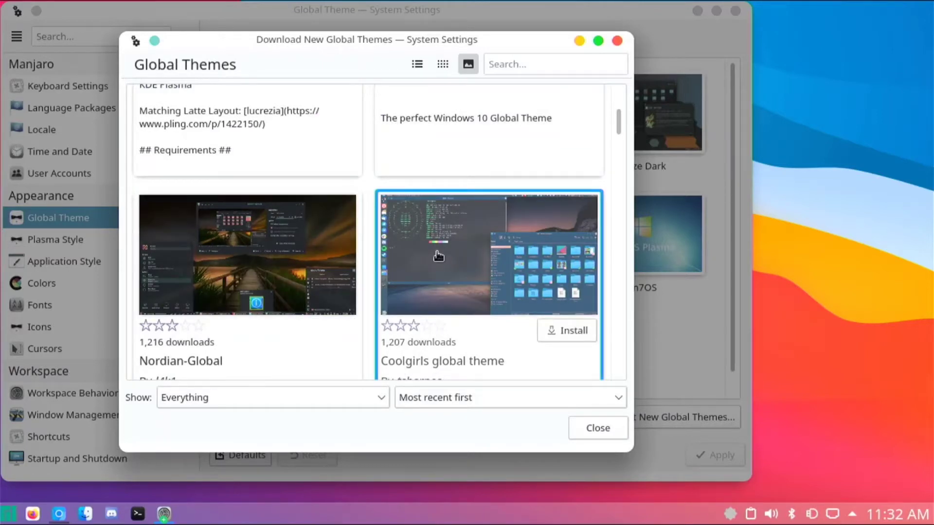
scroll(527, 304, down, 6)
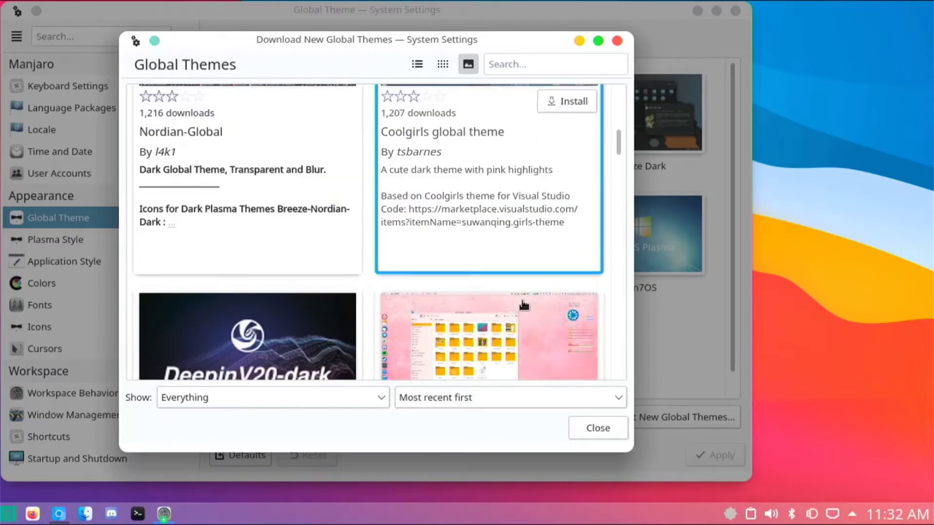
scroll(341, 311, down, 3)
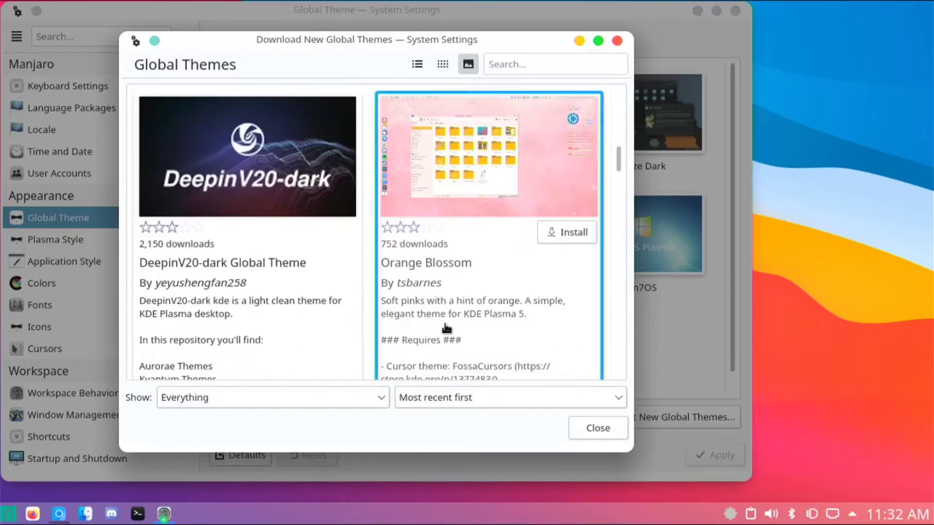
scroll(446, 329, down, 10)
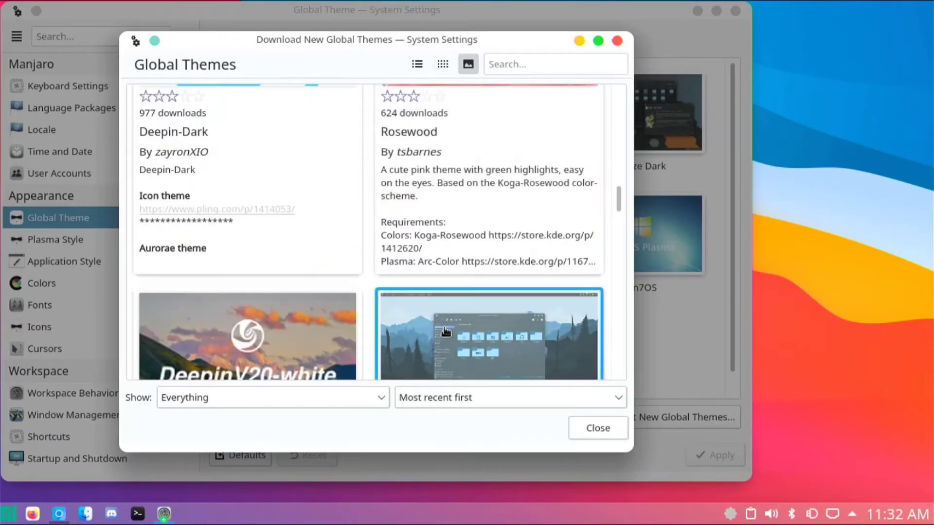
scroll(446, 330, down, 6)
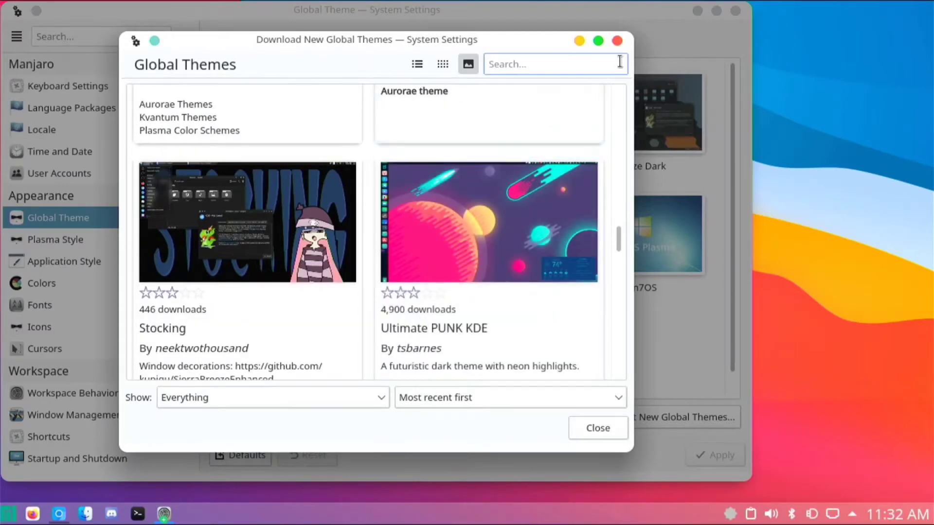
click(617, 41)
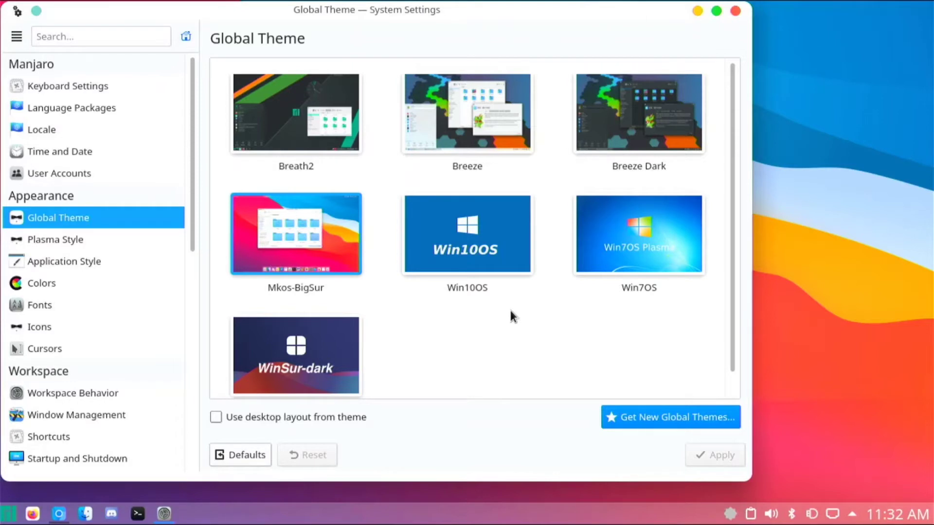
Step: Download and install the Mkos-BigSur-Transparent global theme, and close the theme download dialog and System Settings
scroll(509, 308, down, 1)
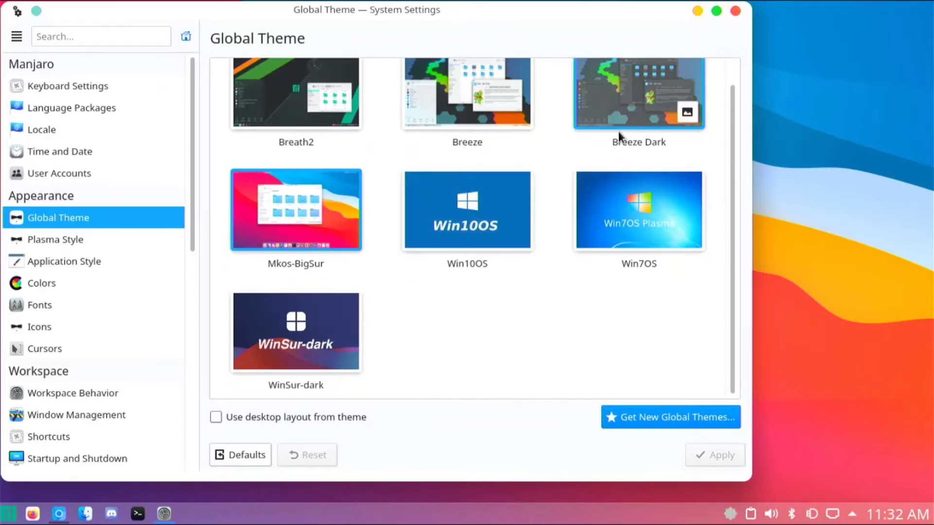
click(645, 425)
scroll(517, 333, down, 5)
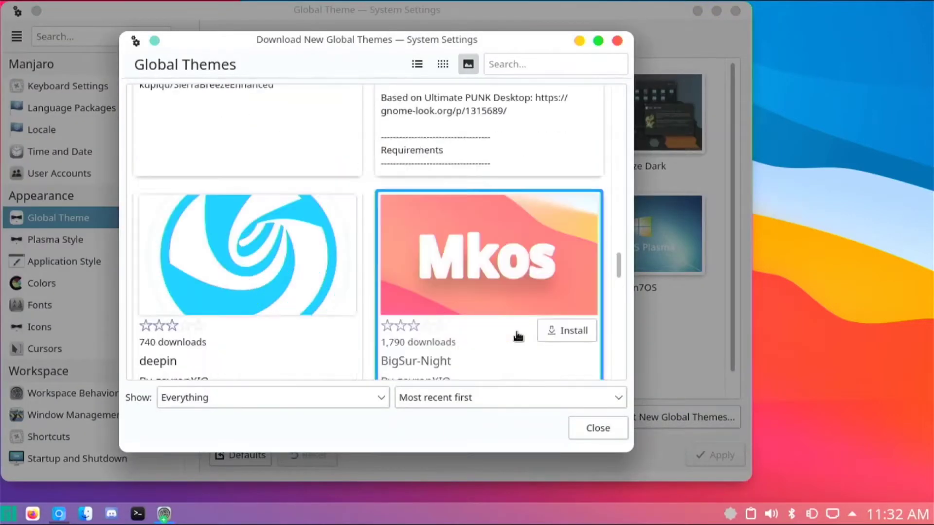
scroll(517, 333, down, 3)
scroll(351, 292, up, 1)
mouse_move(313, 260)
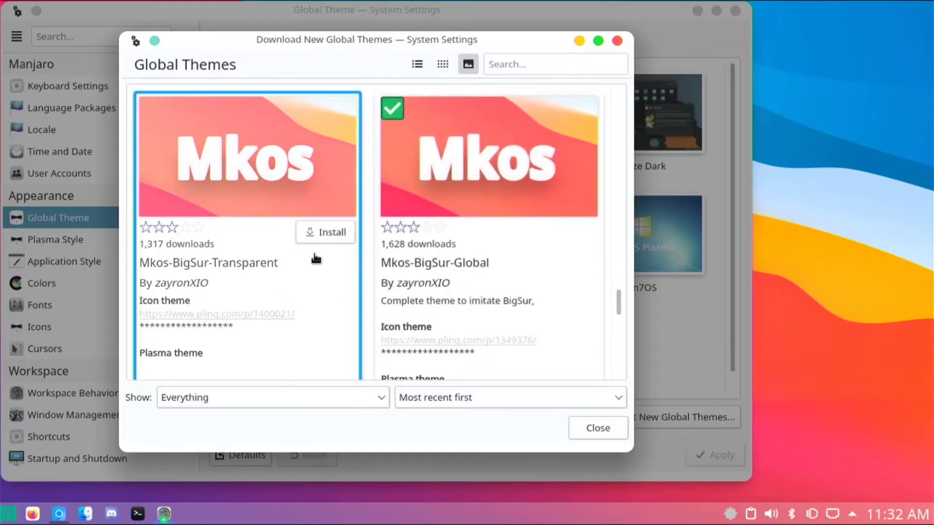
click(309, 231)
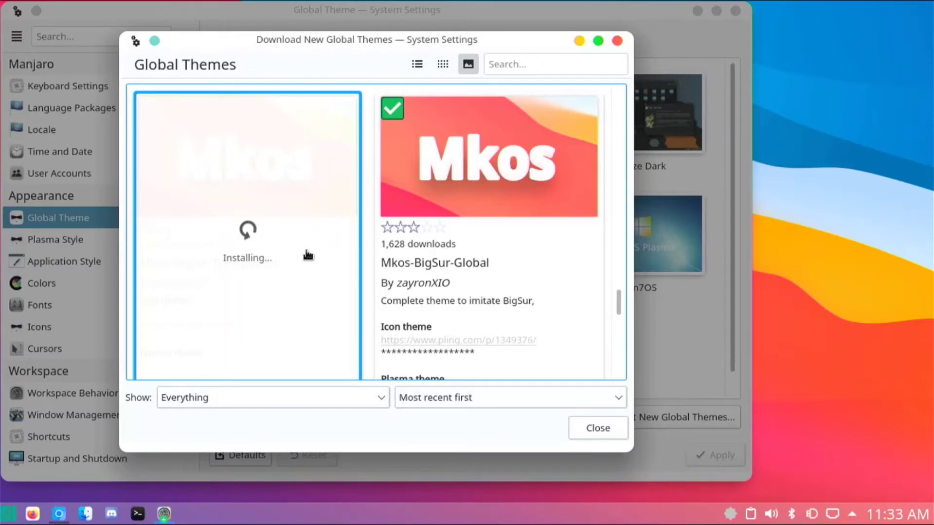
scroll(308, 255, down, 3)
scroll(307, 254, up, 3)
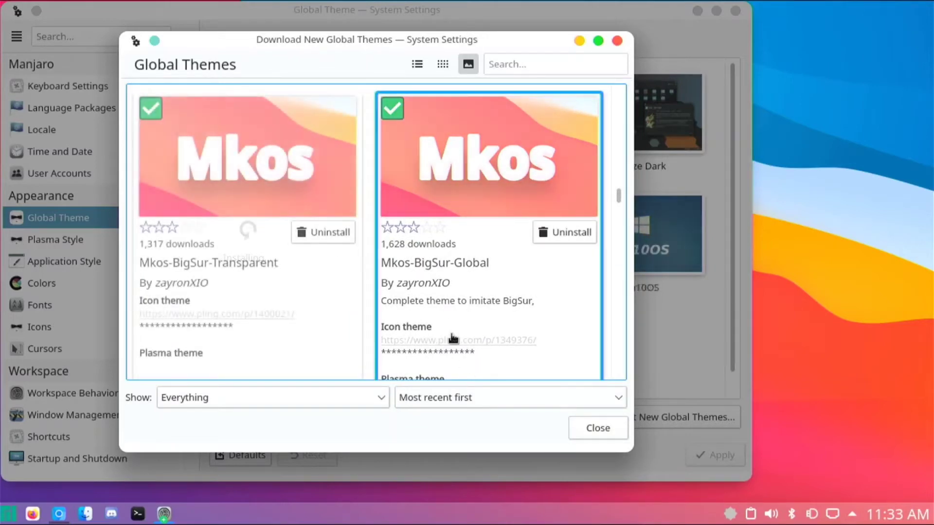
click(620, 436)
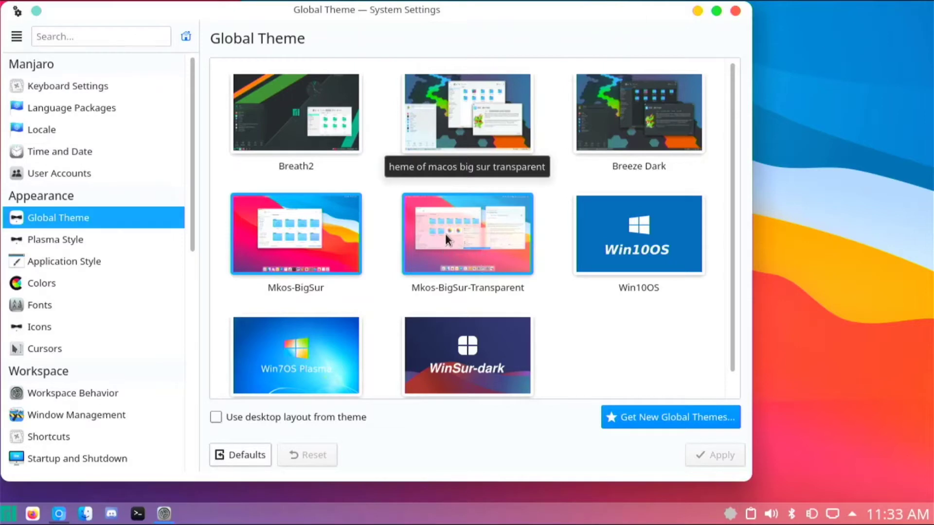
click(734, 12)
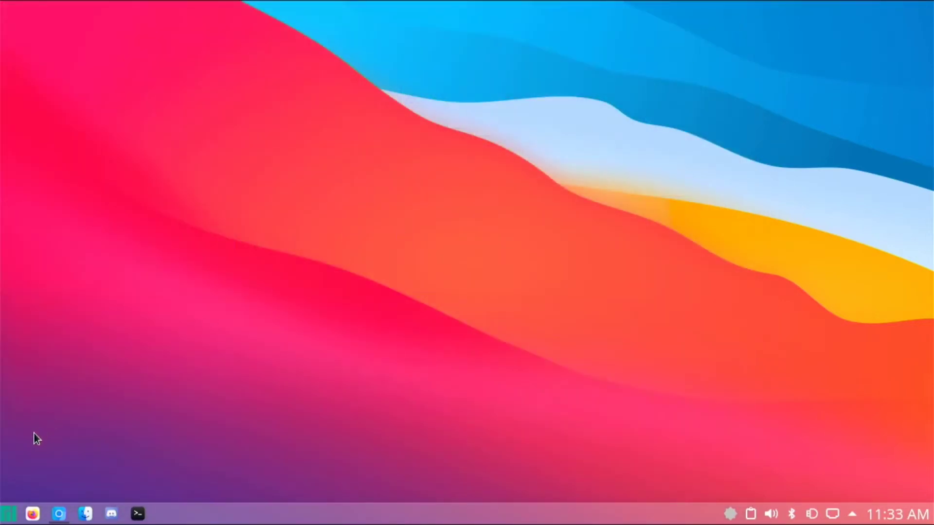
Step: Open the application launcher and look through the Development, Education and Games categories
click(6, 514)
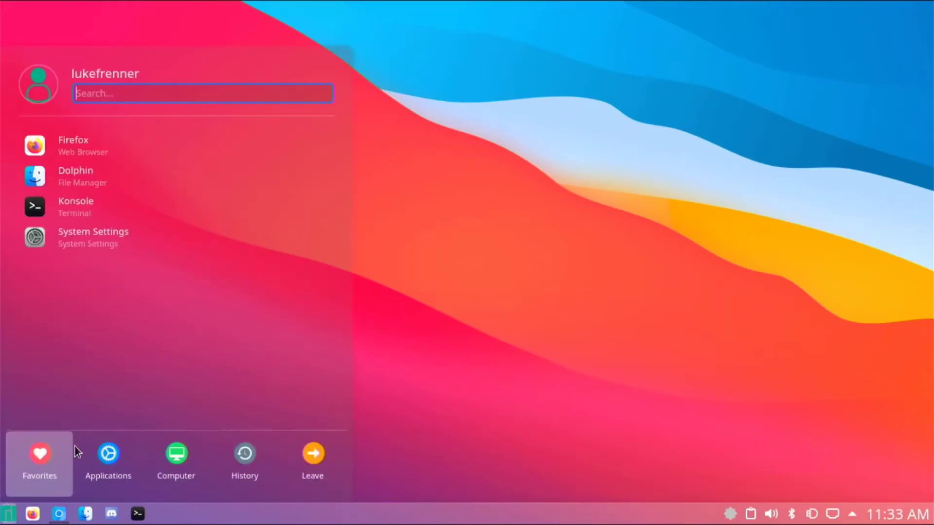
mouse_move(118, 468)
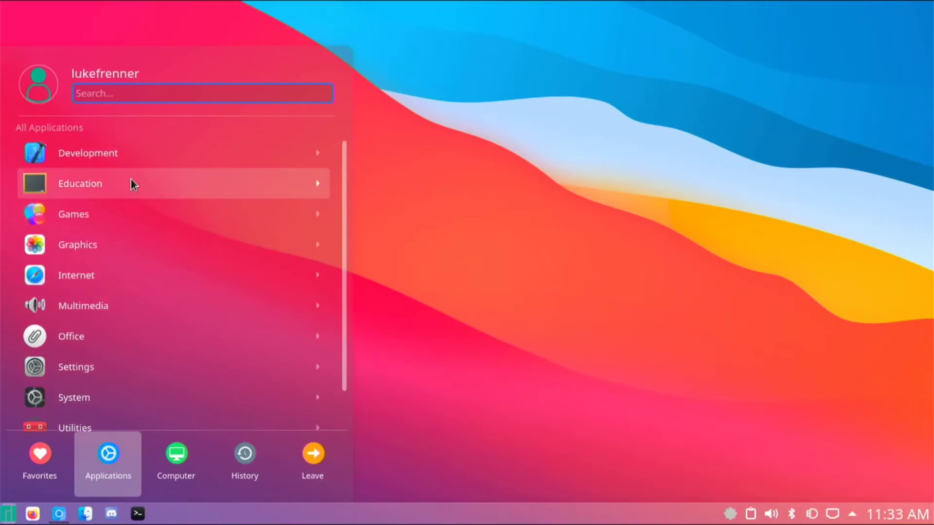
click(139, 153)
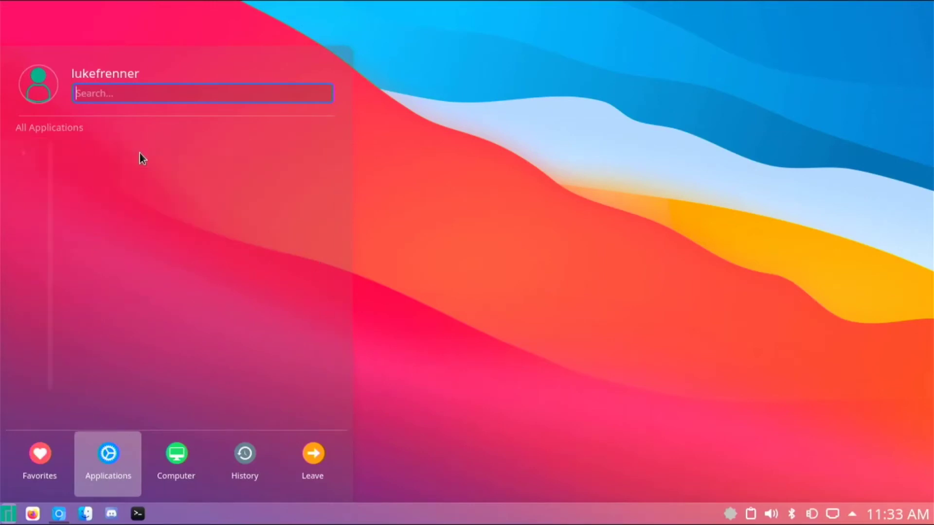
click(68, 129)
click(84, 188)
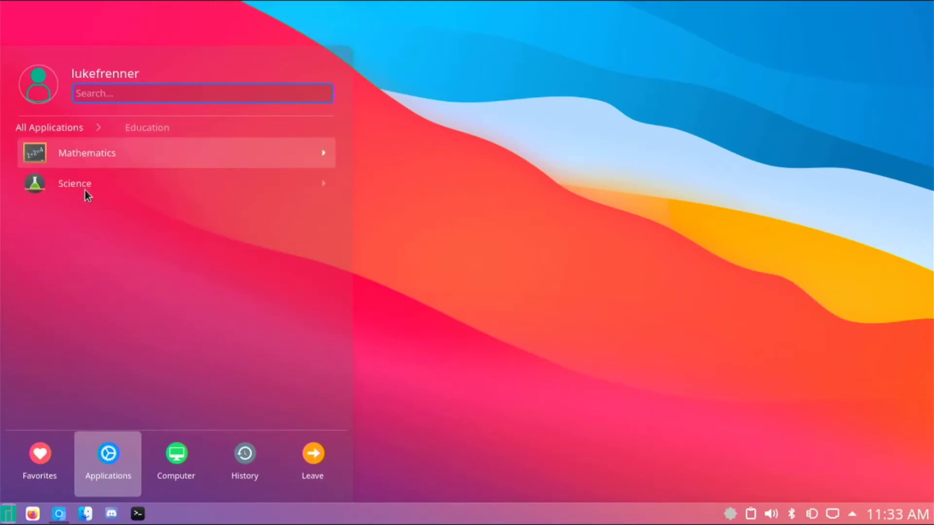
click(71, 129)
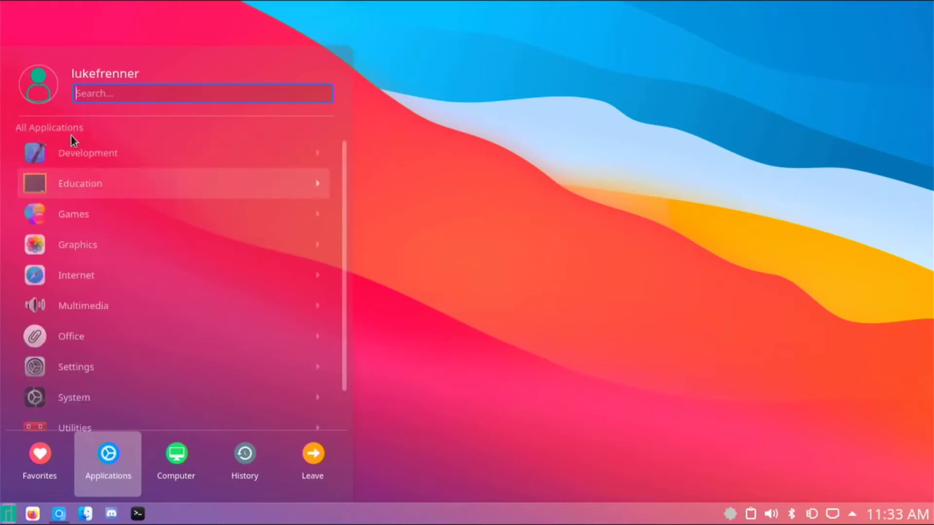
click(89, 214)
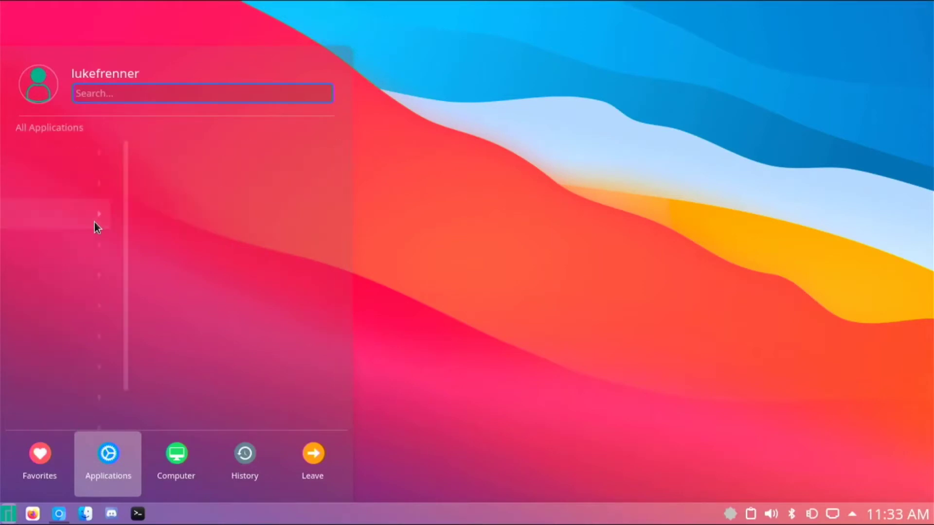
click(80, 135)
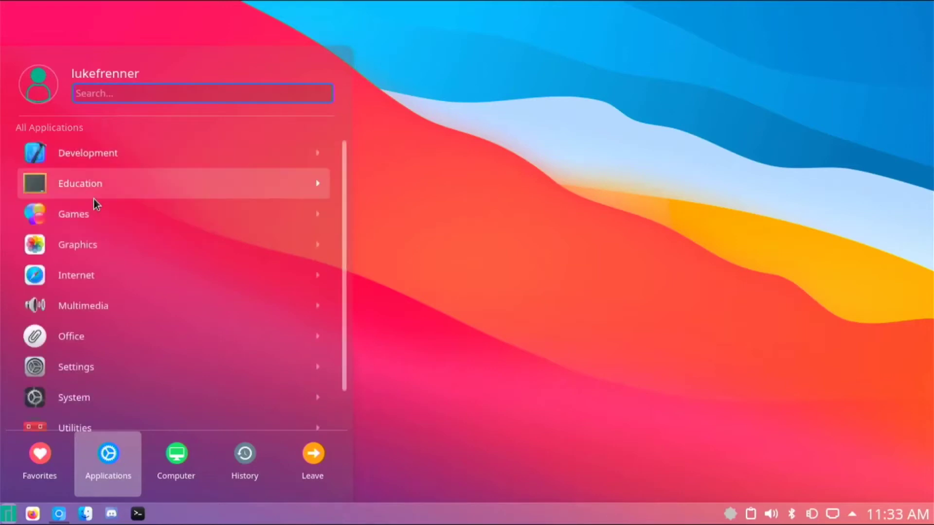
Step: View the preinstalled applications in the Graphics, Internet and Multimedia categories, returning to the full category list
click(97, 246)
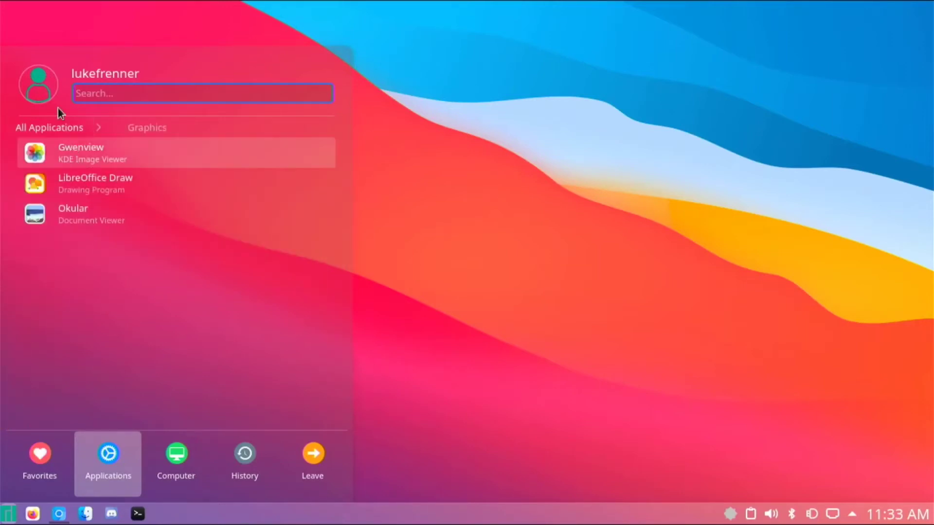
click(56, 126)
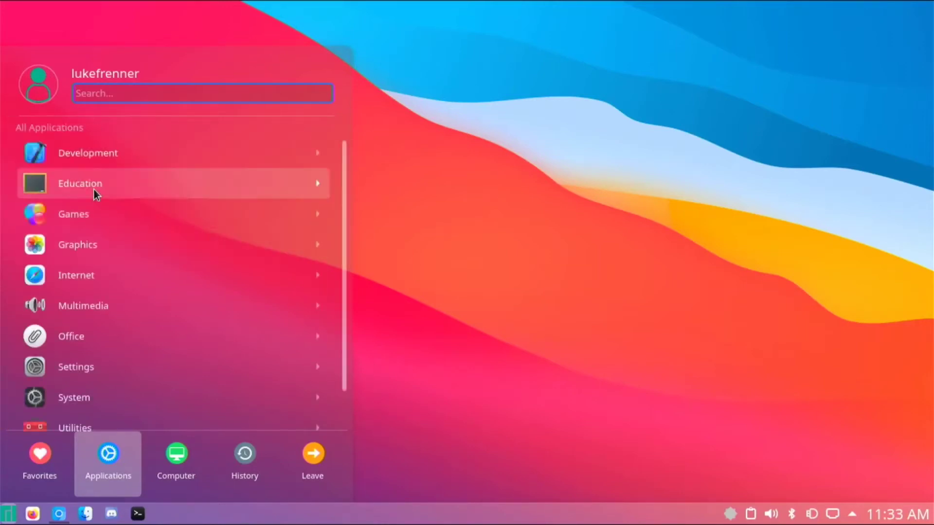
click(130, 285)
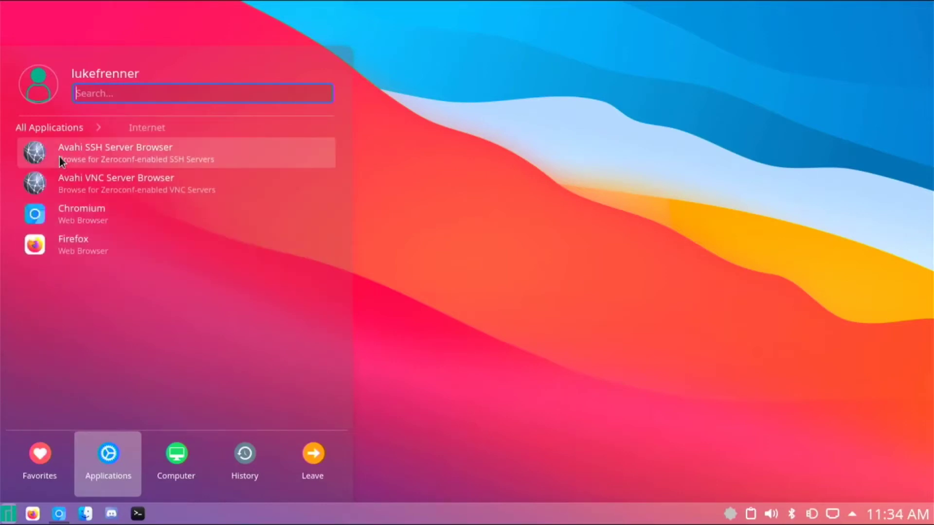
click(45, 124)
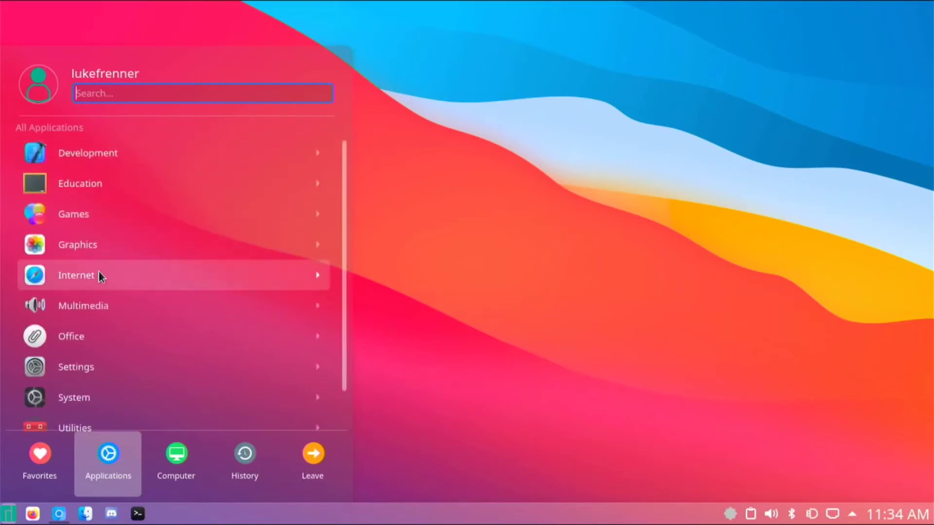
click(101, 314)
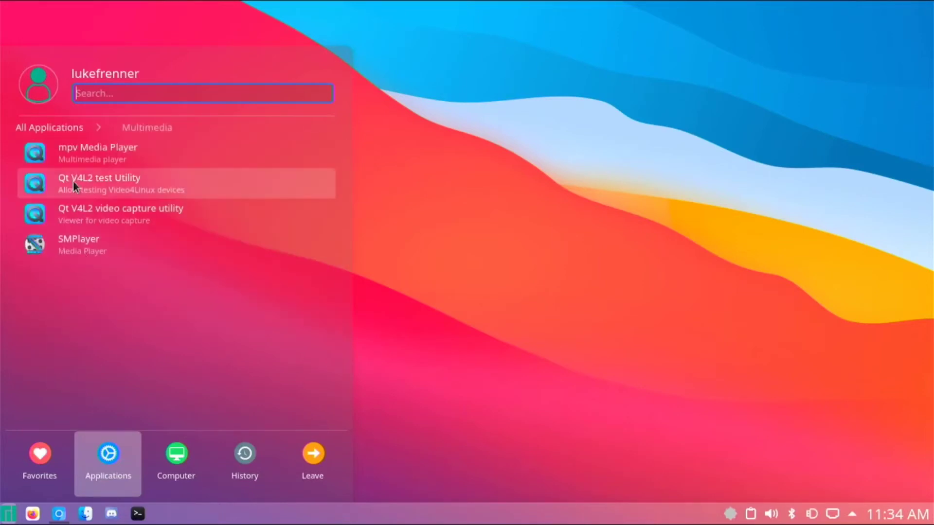
click(50, 130)
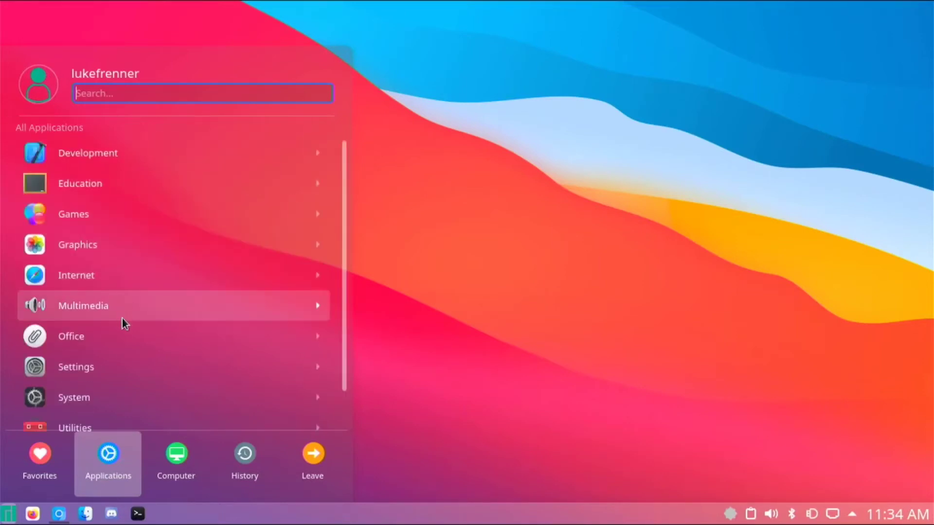
Step: View the applications in the Office, System and Utilities categories, and close the application launcher
click(104, 339)
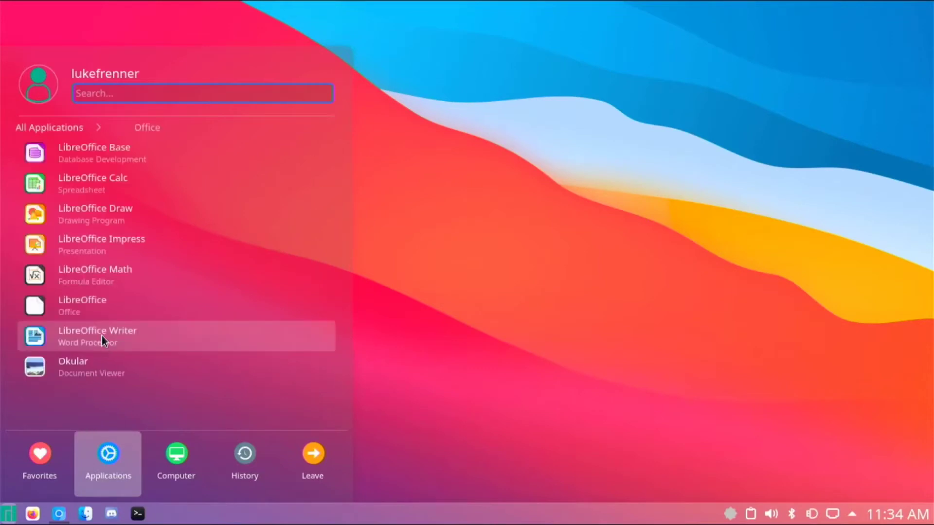
click(50, 127)
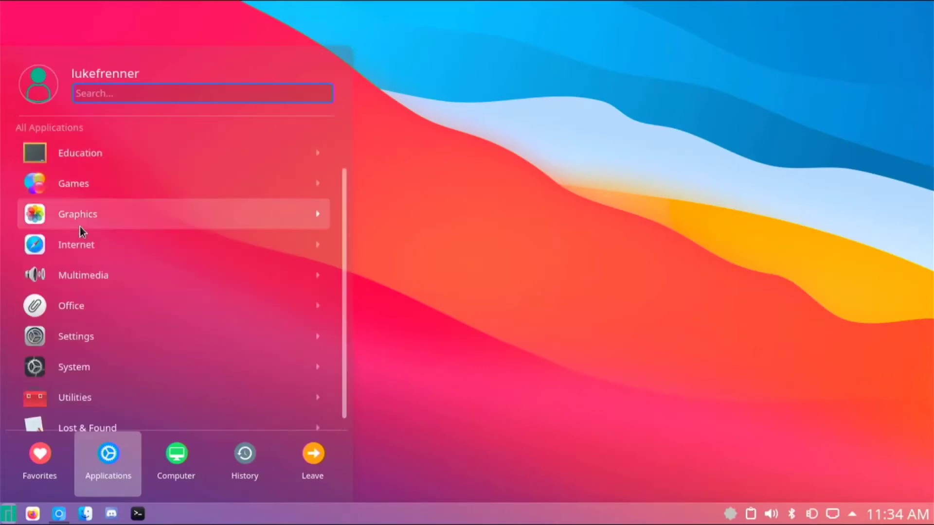
click(101, 371)
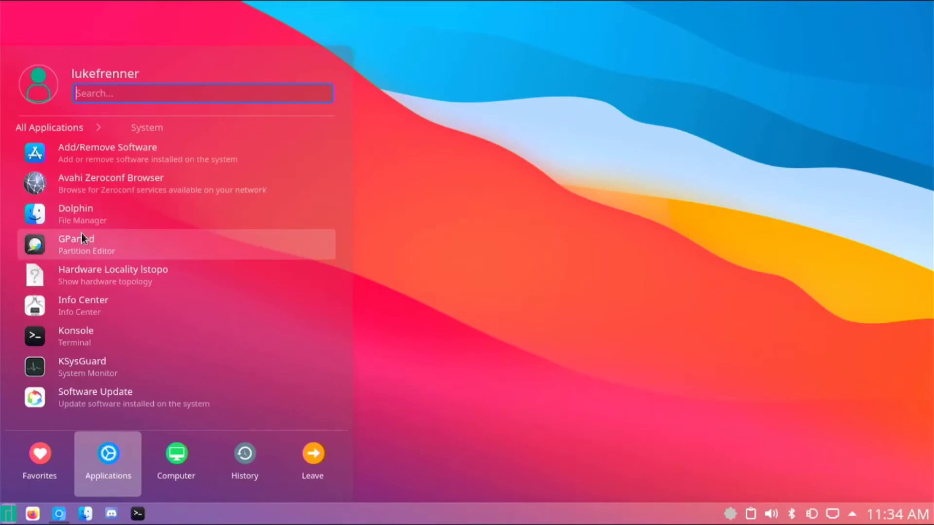
click(52, 133)
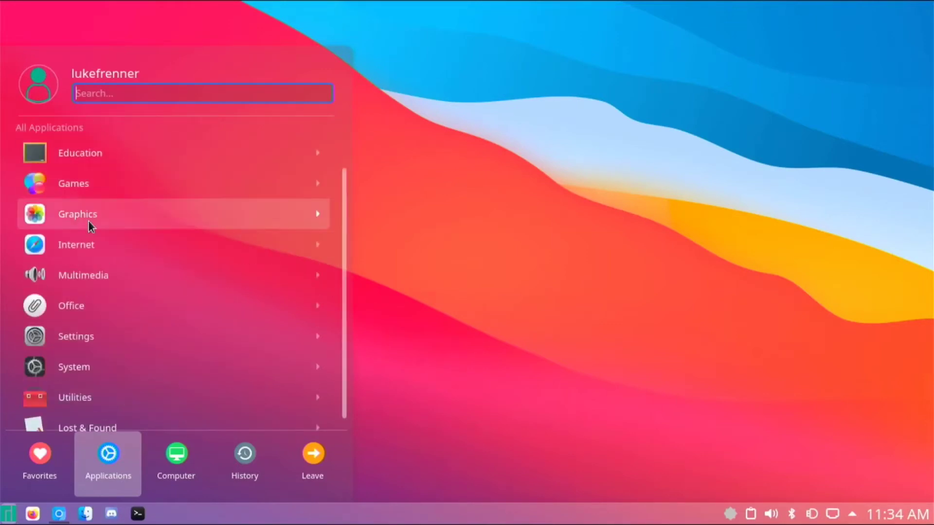
click(133, 390)
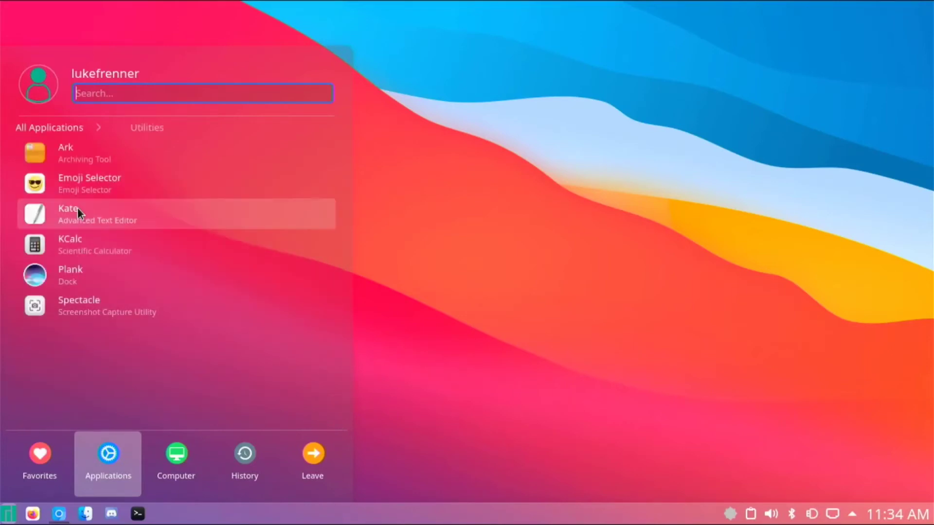
click(31, 125)
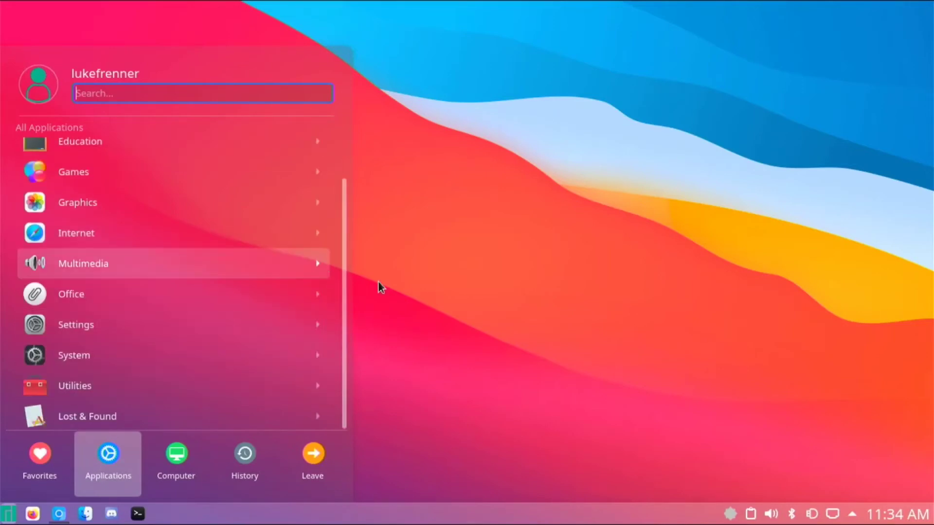
click(403, 374)
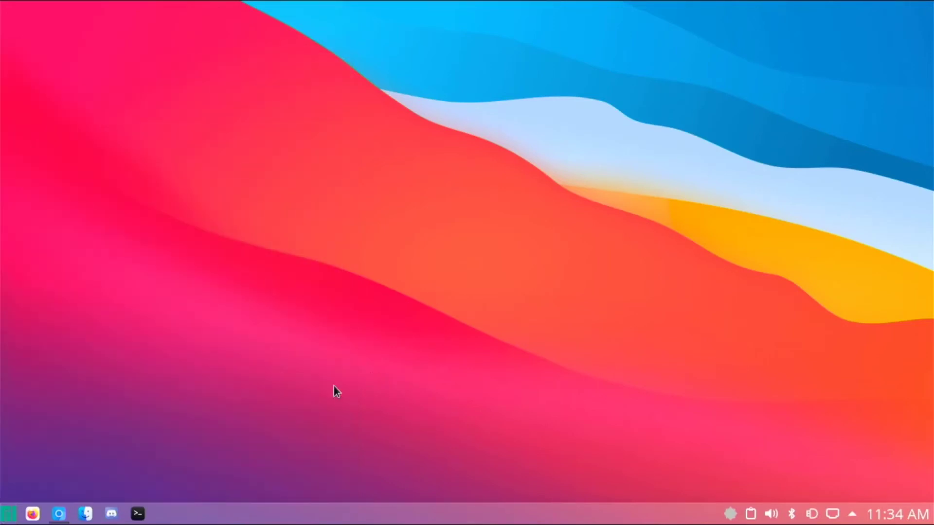
Step: Bring up the Chromium window showing the Manjaro Downloads page, and minimize it
click(60, 514)
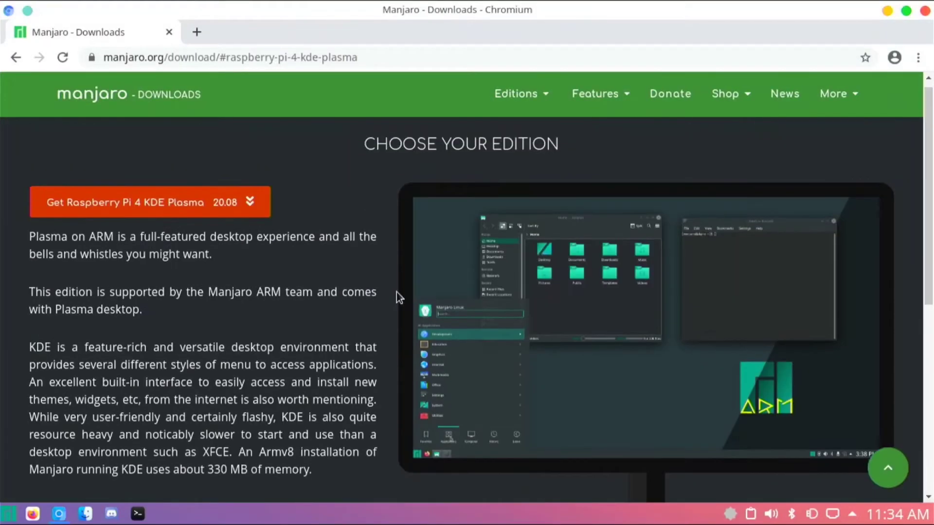
click(885, 13)
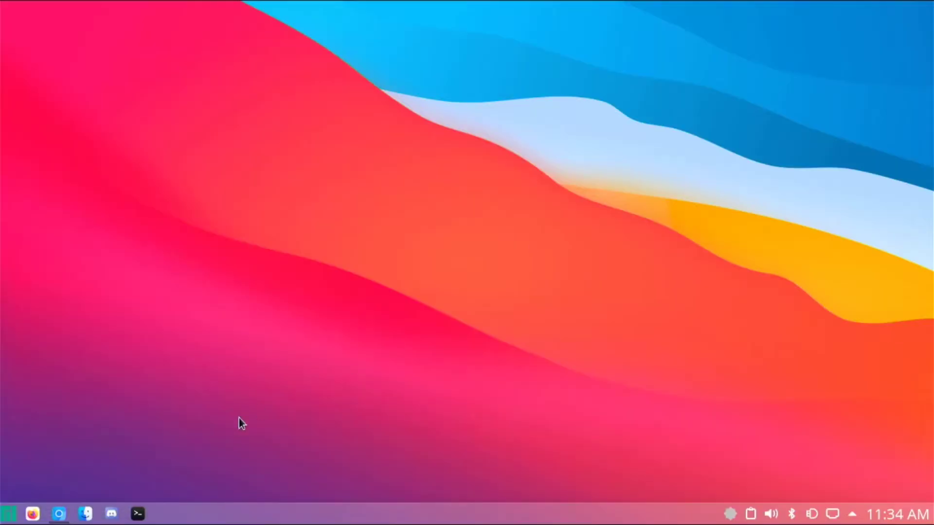
Step: Open Konsole, run sudo pacman -S chromium, enter the sudo password, and decline the installation with n
click(139, 514)
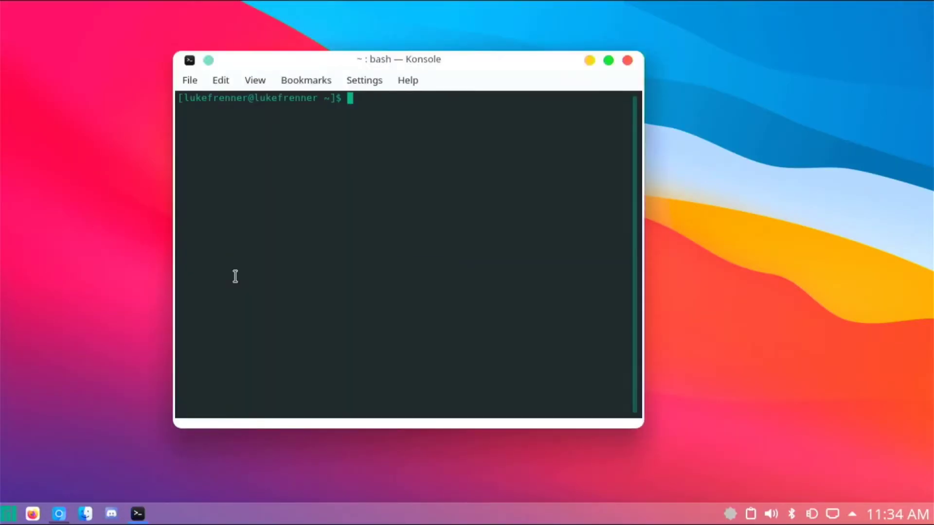
text(sudo pacman )
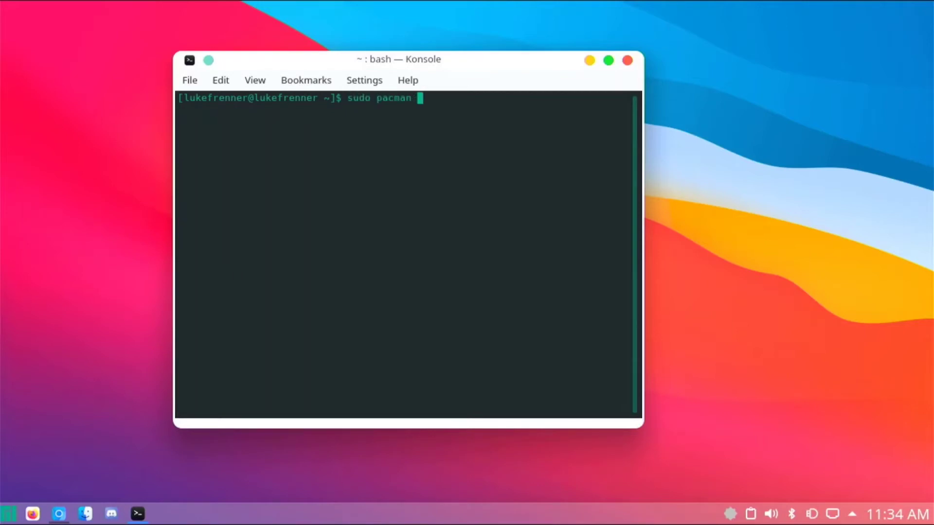
text(-S chromium)
key(Return)
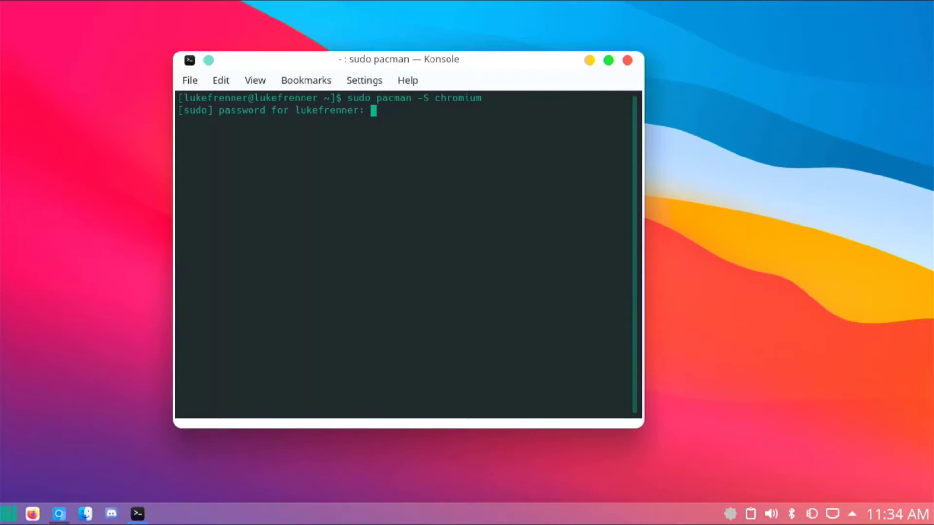
key(Return)
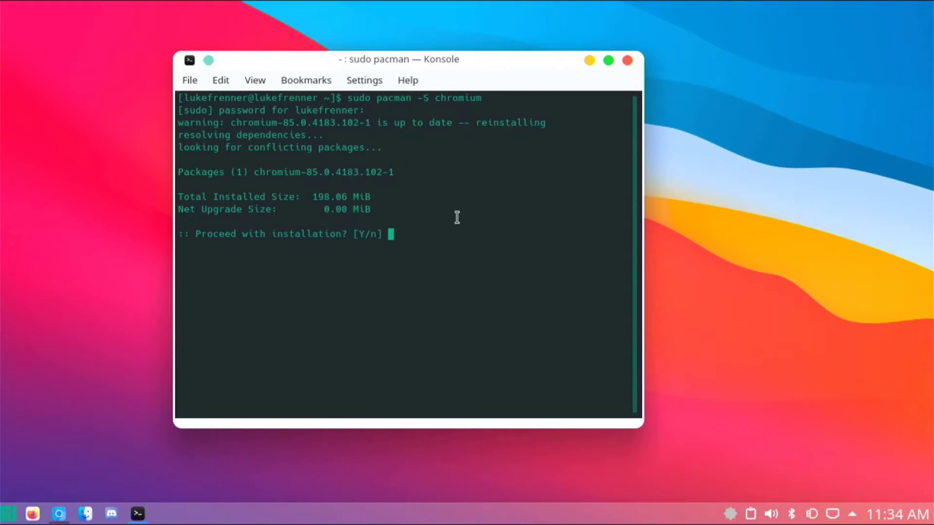
text(n)
key(Return)
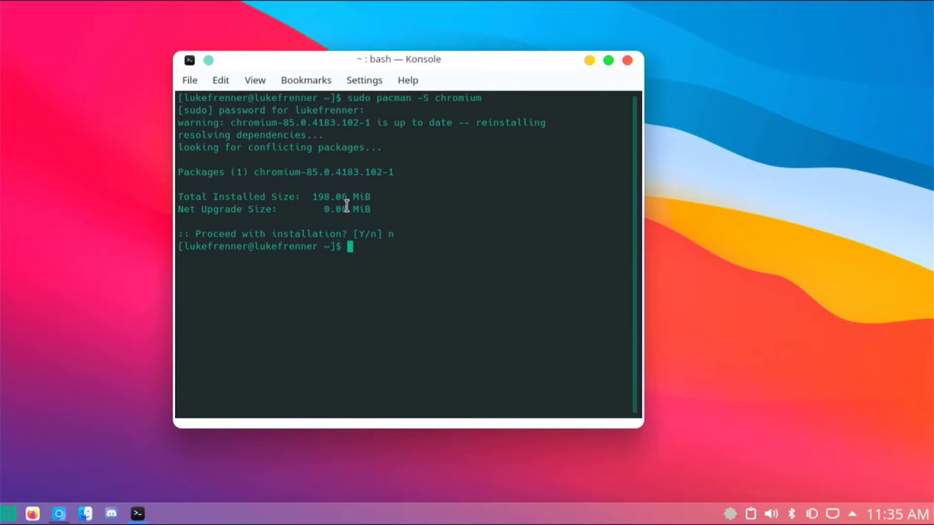
Step: Clear the terminal, run neofetch to show the system information, and highlight the Kernel line
text(clear)
key(Return)
text(neofetchj)
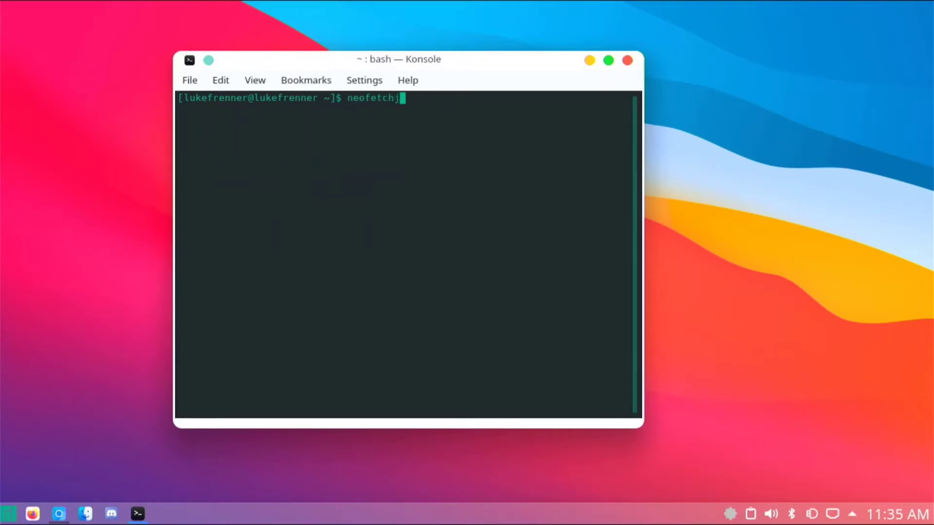
key(BackSpace)
key(Return)
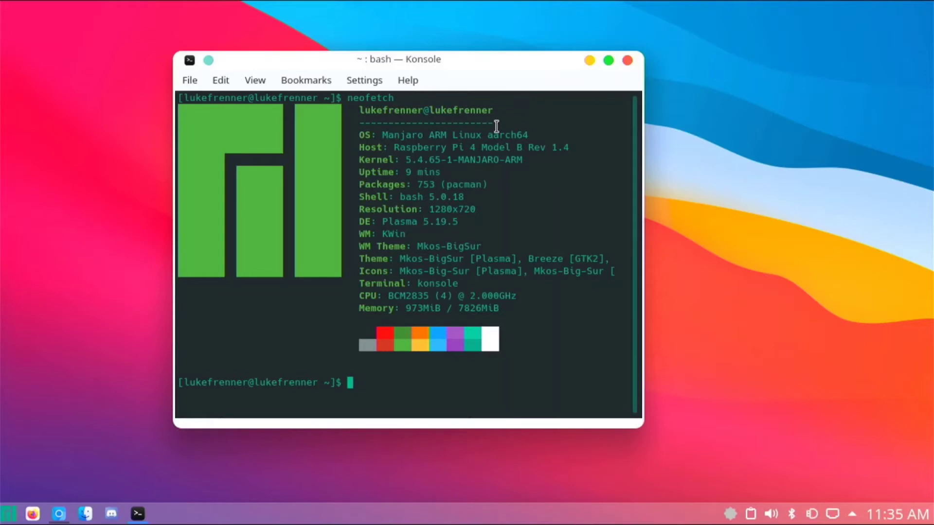
drag(451, 159, 559, 143)
click(560, 143)
Step: Recall the pacman install command, replace chromium with neofetch, and close Konsole without running it
key(Up)
key(Up)
key(Up)
key(BackSpace)
key(BackSpace)
key(BackSpace)
key(BackSpace)
key(BackSpace)
key(BackSpace)
key(BackSpace)
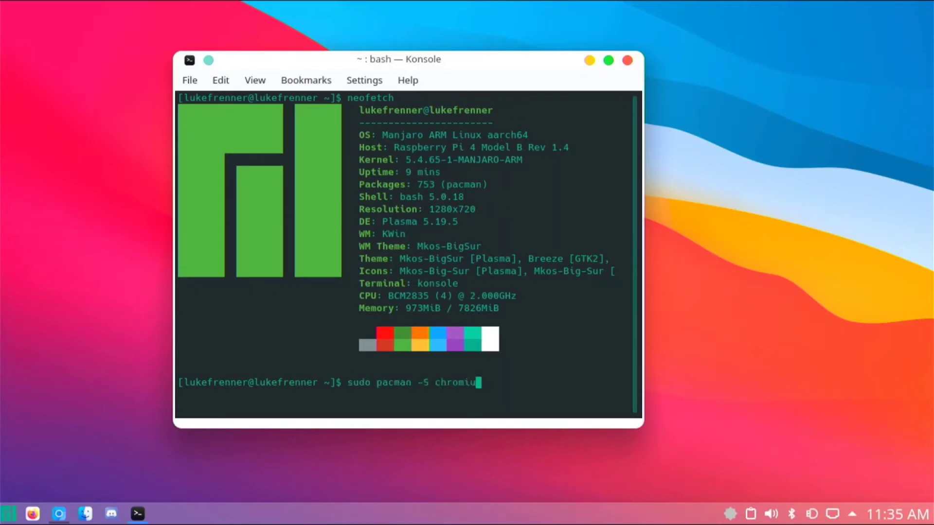
key(BackSpace)
text(neofetch)
click(628, 61)
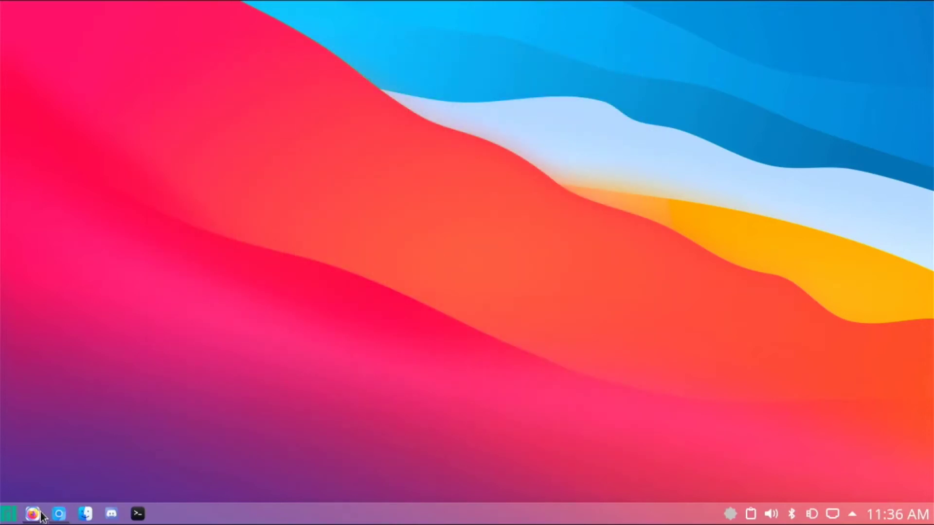
Step: Open Firefox to show its new tab page, and close the browser
click(62, 482)
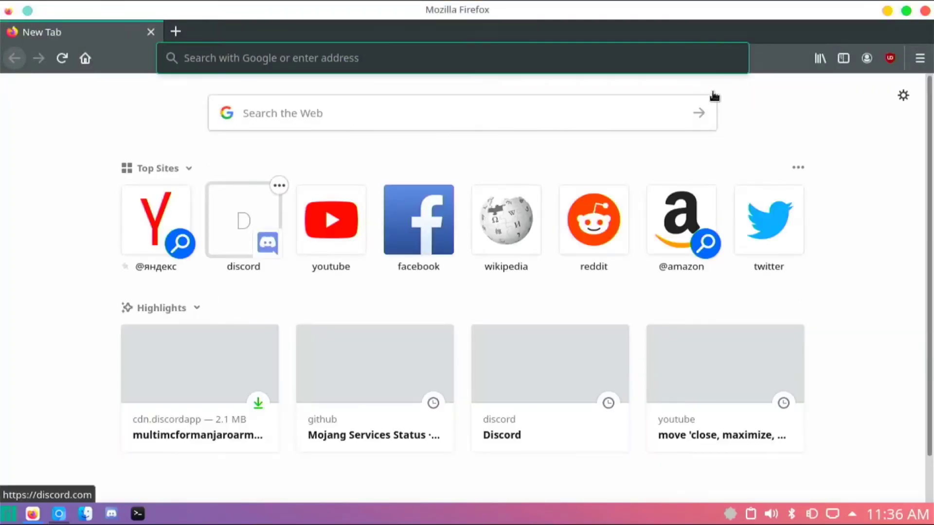
click(926, 12)
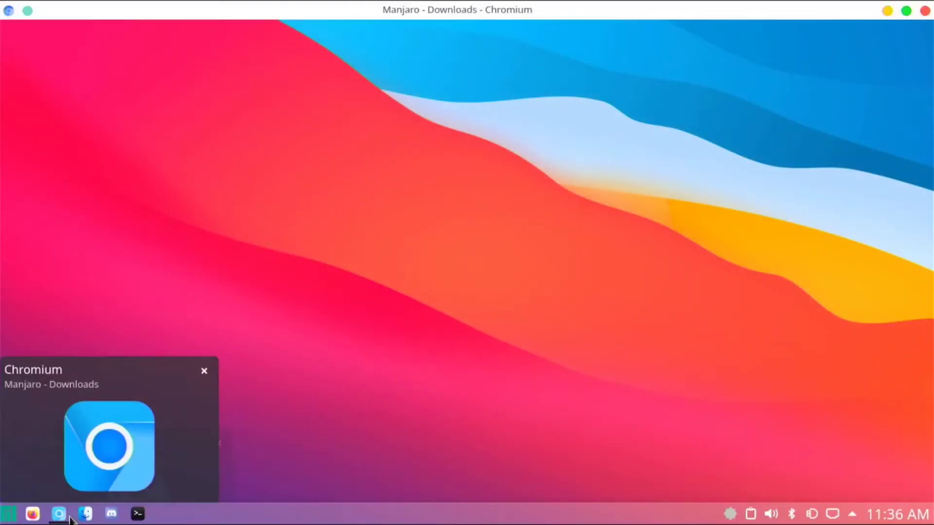
Step: Switch to Chromium, search the web for "yotube" in place of the Manjaro download page, and open the YouTube result
click(71, 518)
click(198, 56)
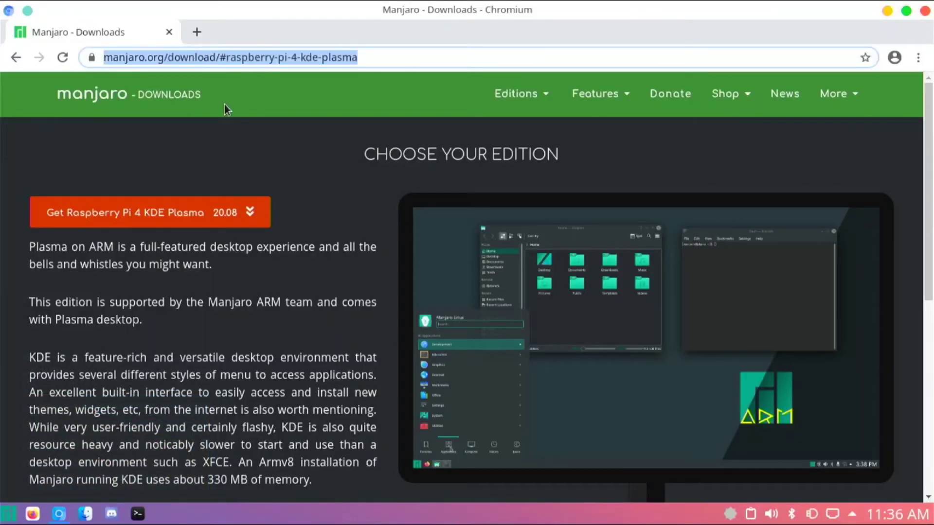
key(BackSpace)
text(yotube)
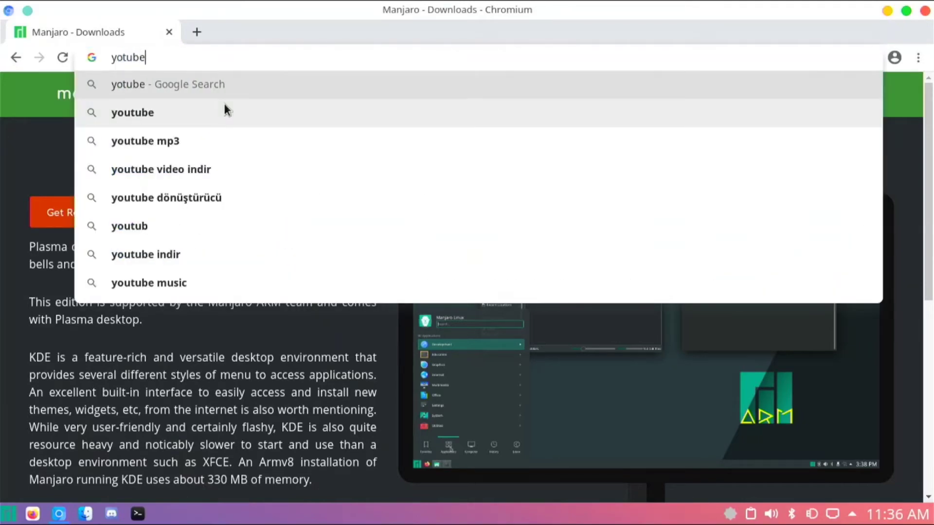
key(Return)
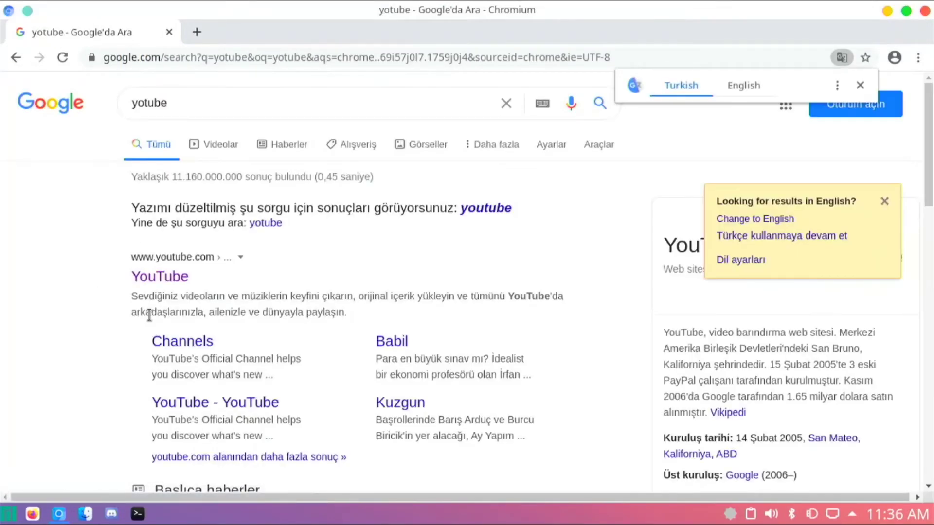
click(163, 276)
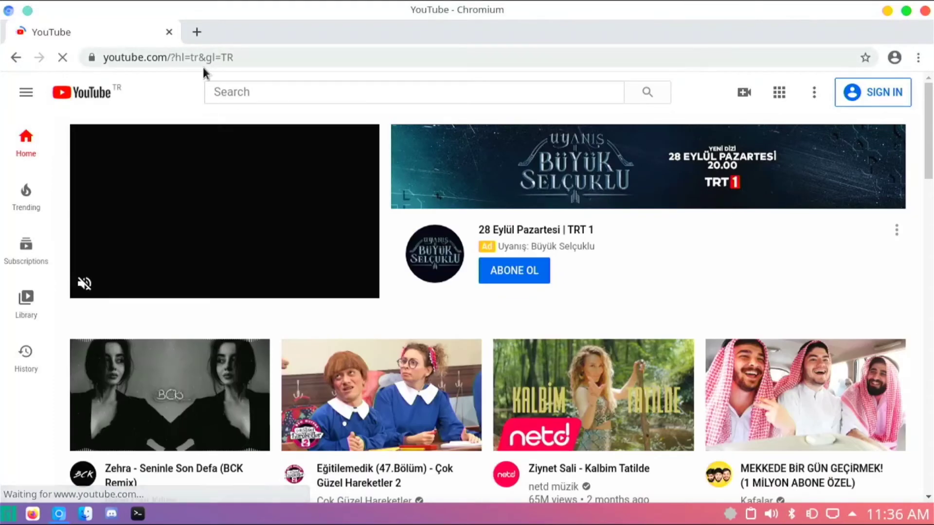
Step: Search YouTube for "big buck bunny" and open the video Big Buck Bunny 60fps 4K - Official Blender Foundation Short Film
click(258, 96)
text(b)
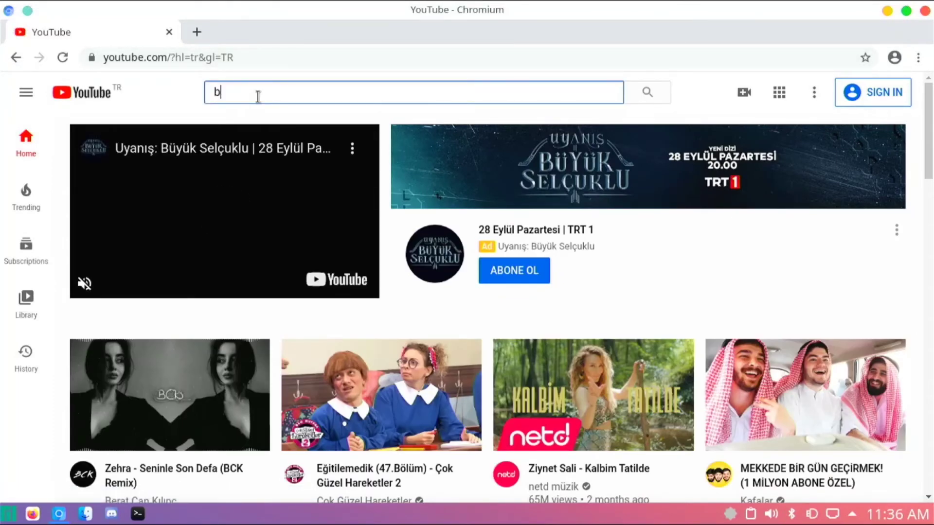
text(ig buck)
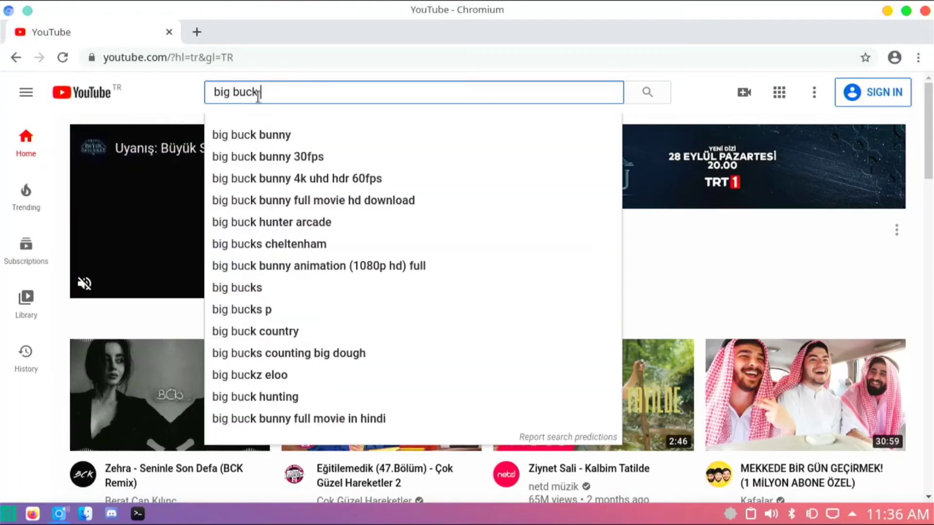
text( bunny)
key(Return)
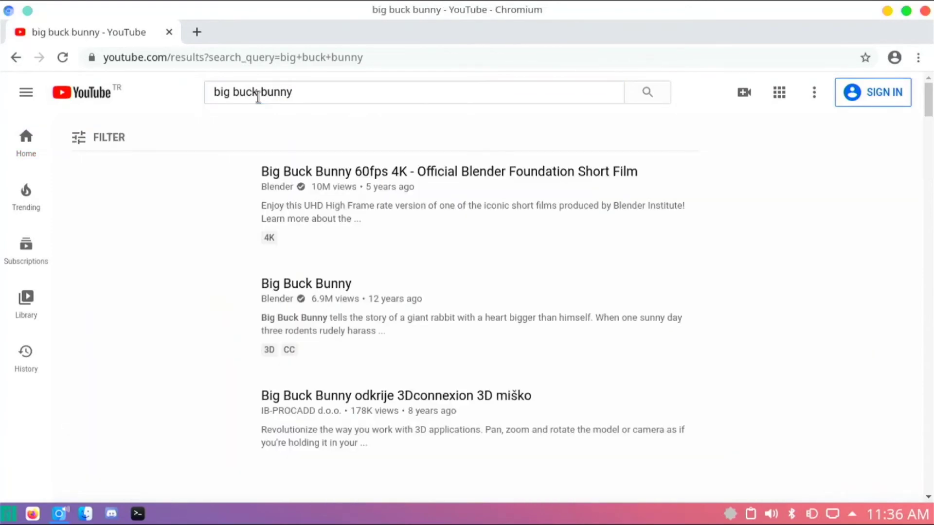
click(92, 216)
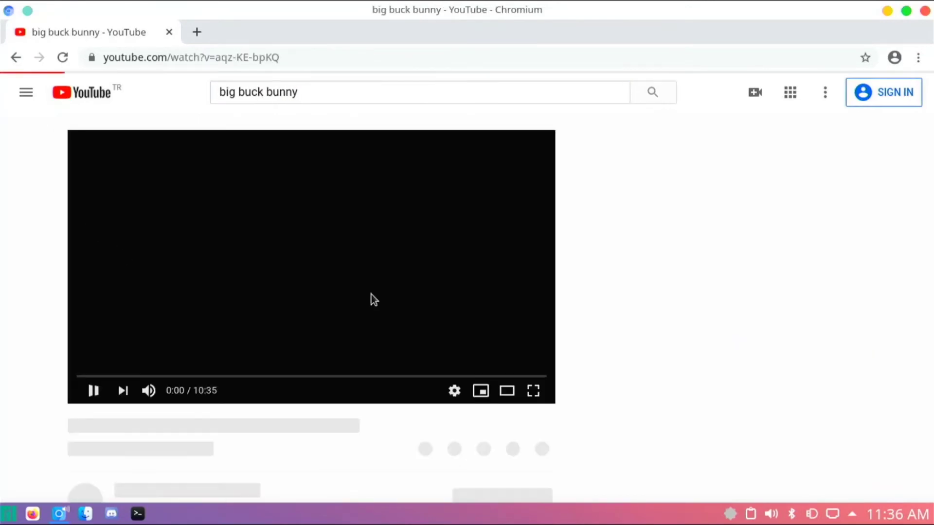
Step: Watch the Big Buck Bunny video in full screen, skipping forward several times, and return to the normal page view
click(528, 392)
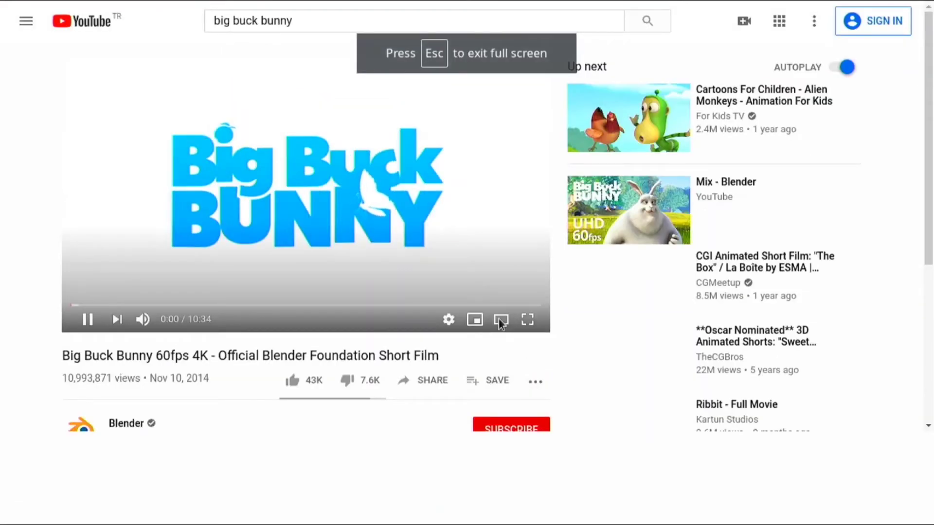
key(l)
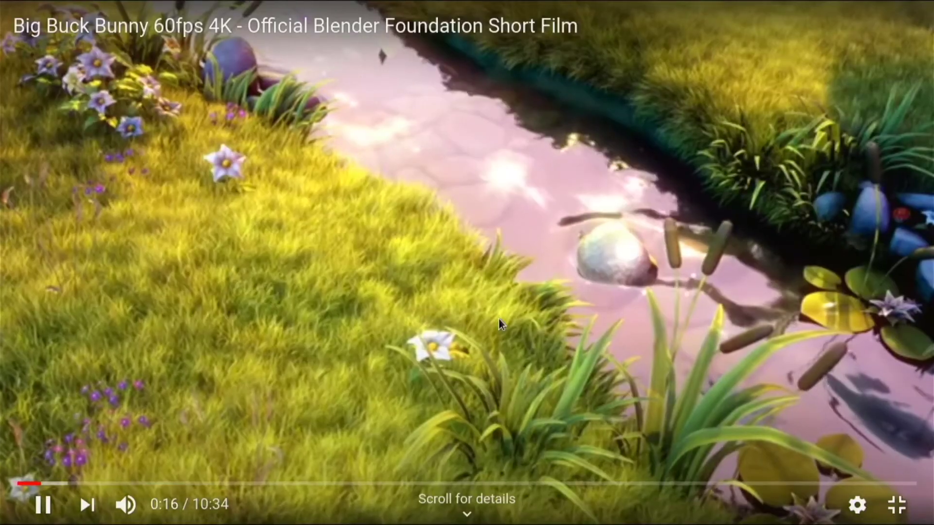
key(Right)
key(Right)
key(Right)
key(Right)
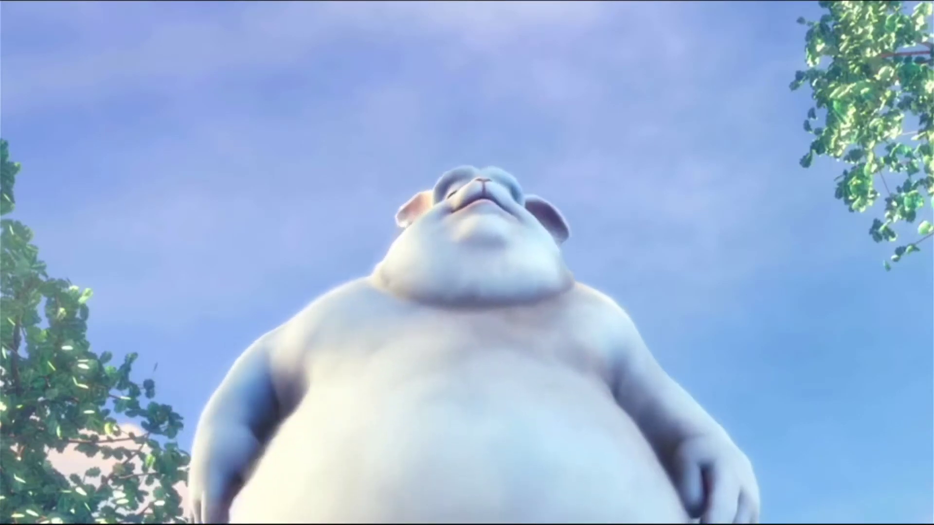
key(Escape)
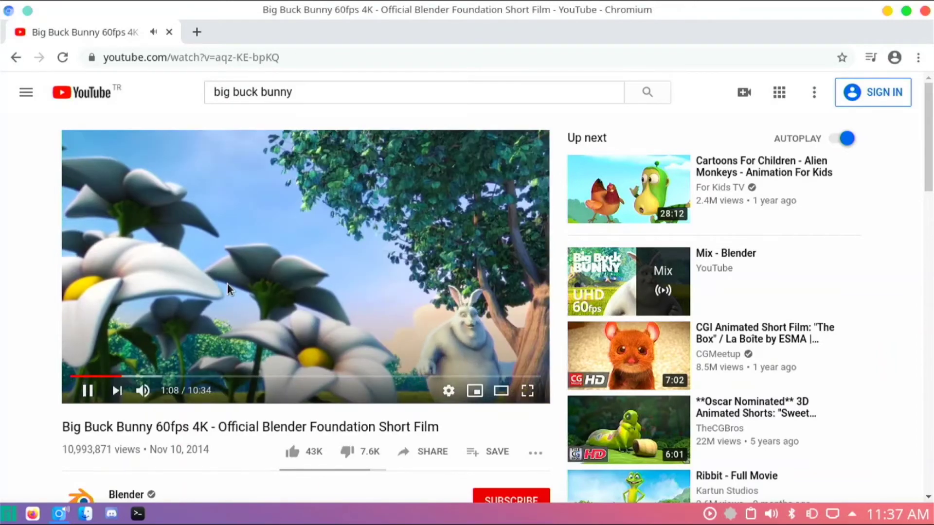
Step: Check page scrolling during playback, pause the video, and minimize Chromium
scroll(233, 273, down, 5)
scroll(232, 279, up, 4)
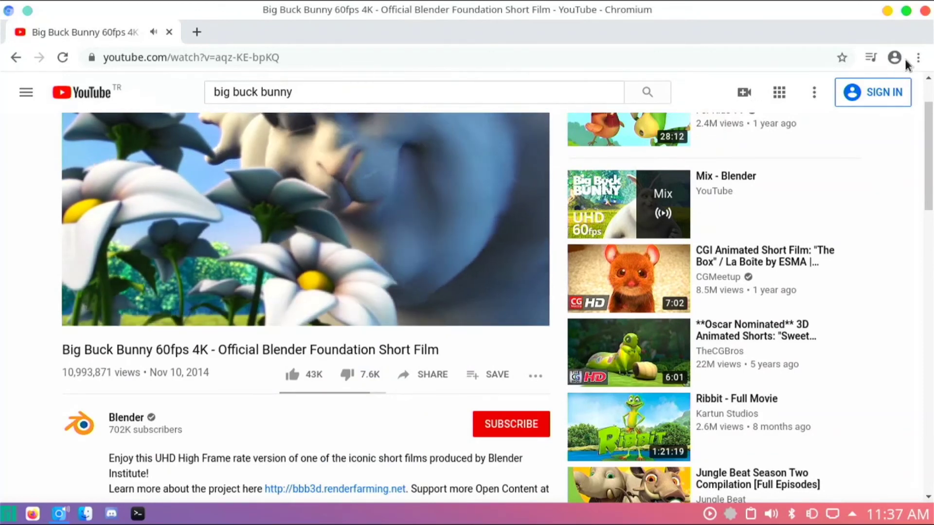
scroll(579, 156, up, 1)
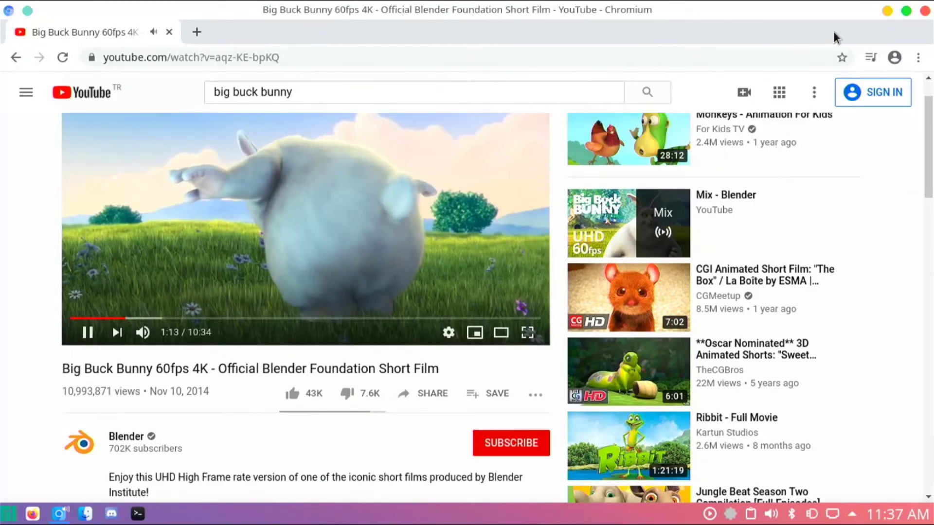
key(space)
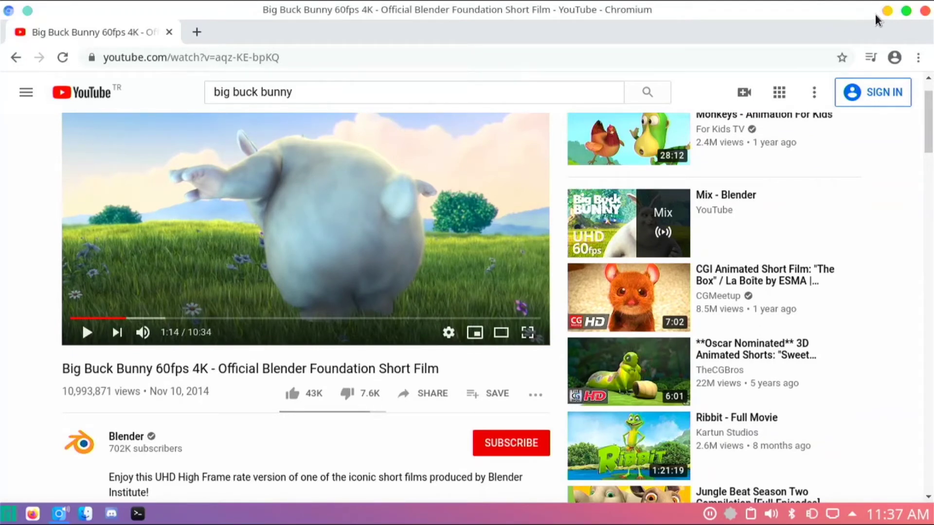
click(886, 10)
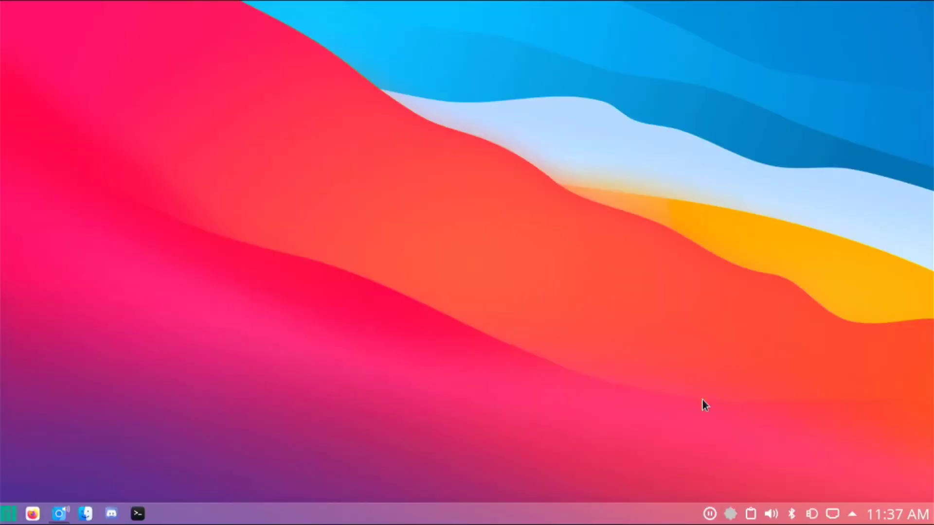
Step: View the package manager's tray options and the clock's calendar, and close the calendar
right_click(729, 514)
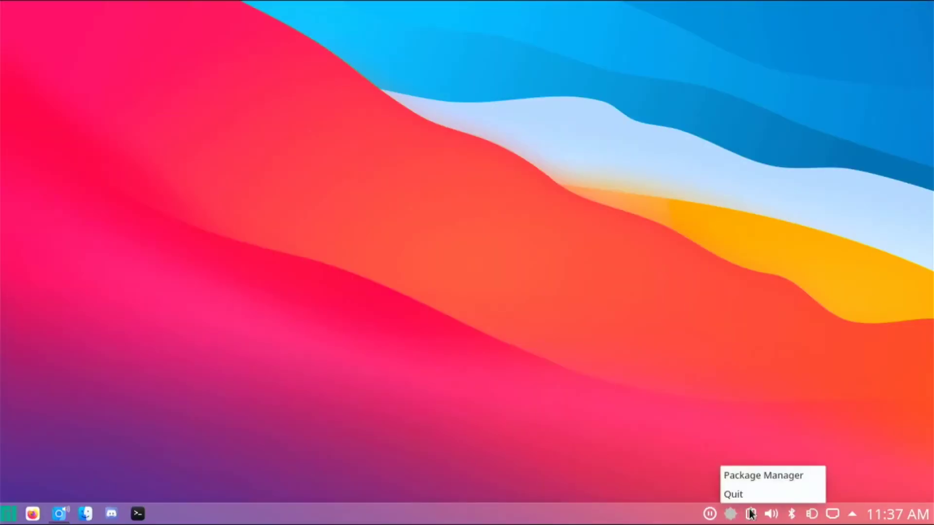
click(762, 519)
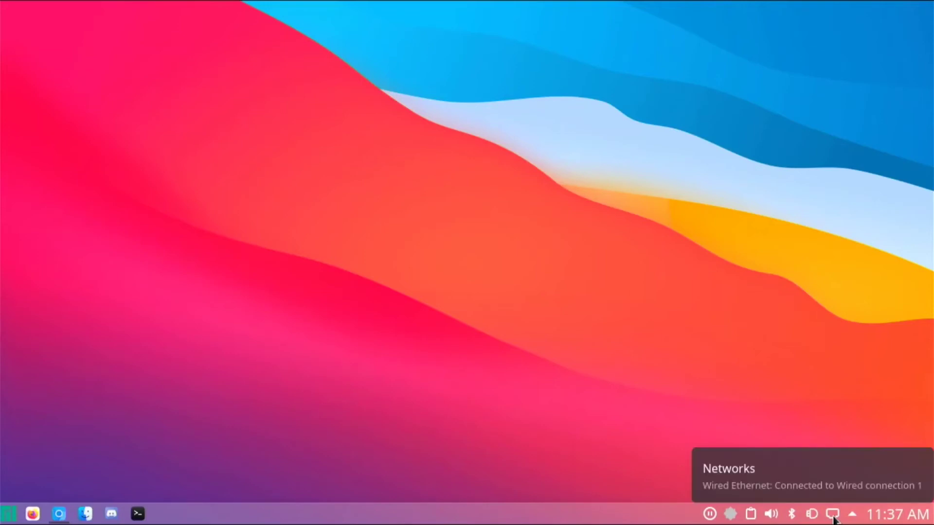
click(897, 514)
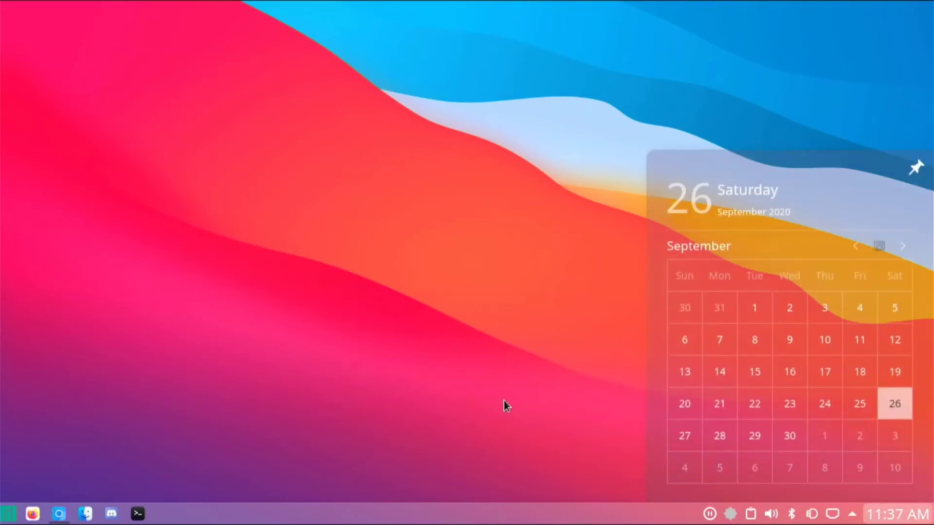
click(504, 404)
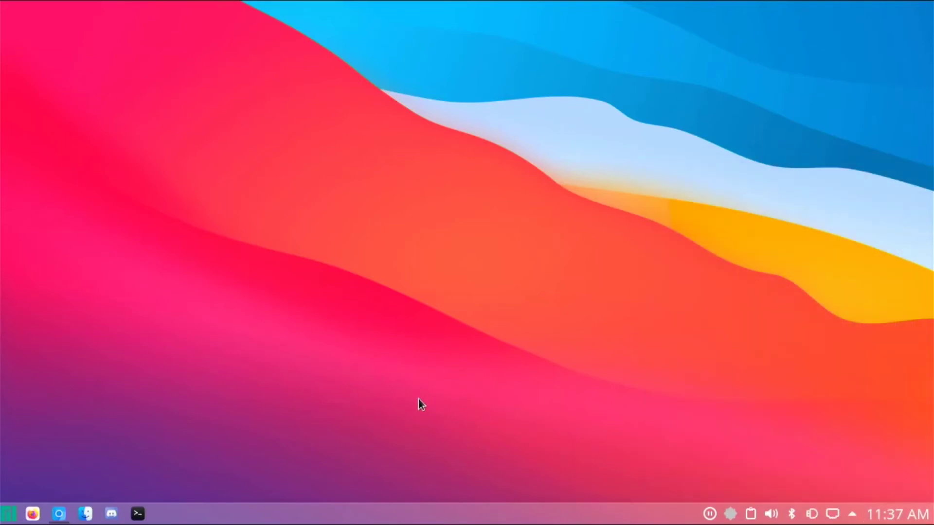
Step: Open Discord, go to the twisteros-general channel of the Pi Labs server, and mark its new messages as read
click(112, 514)
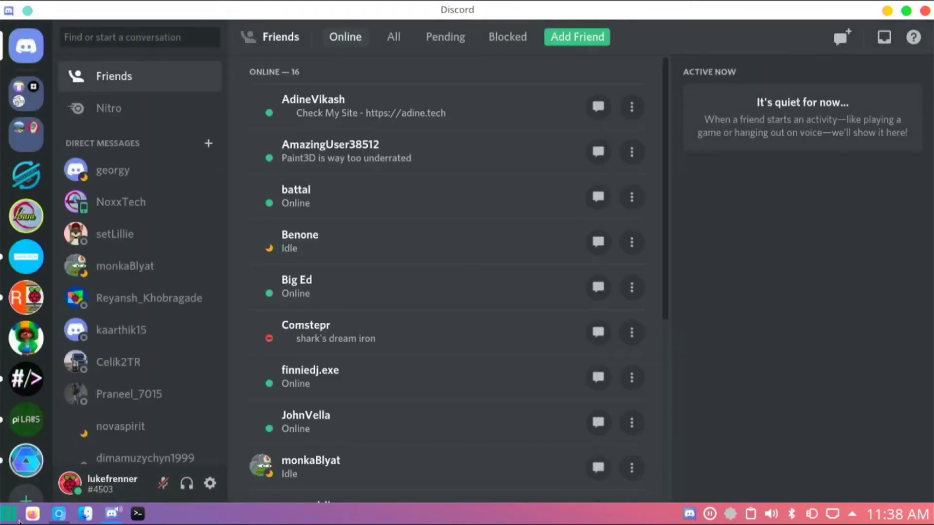
click(34, 425)
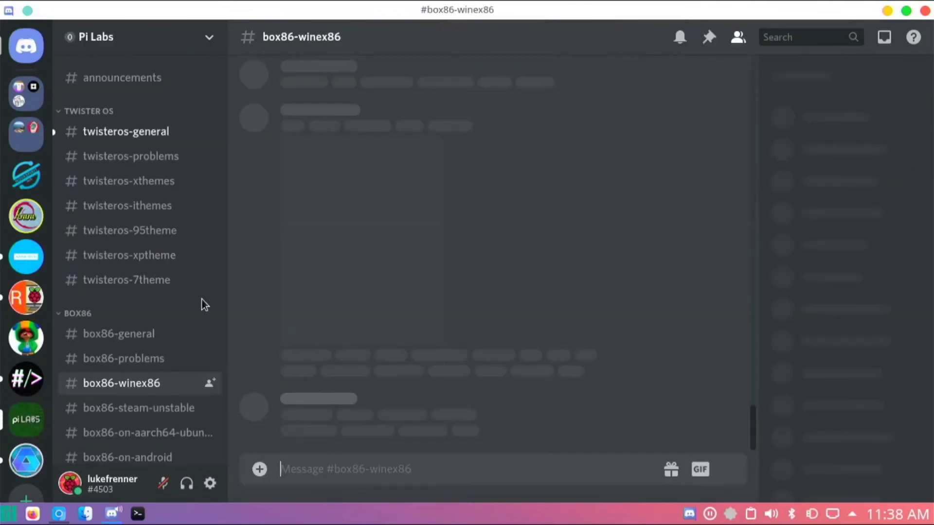
click(178, 131)
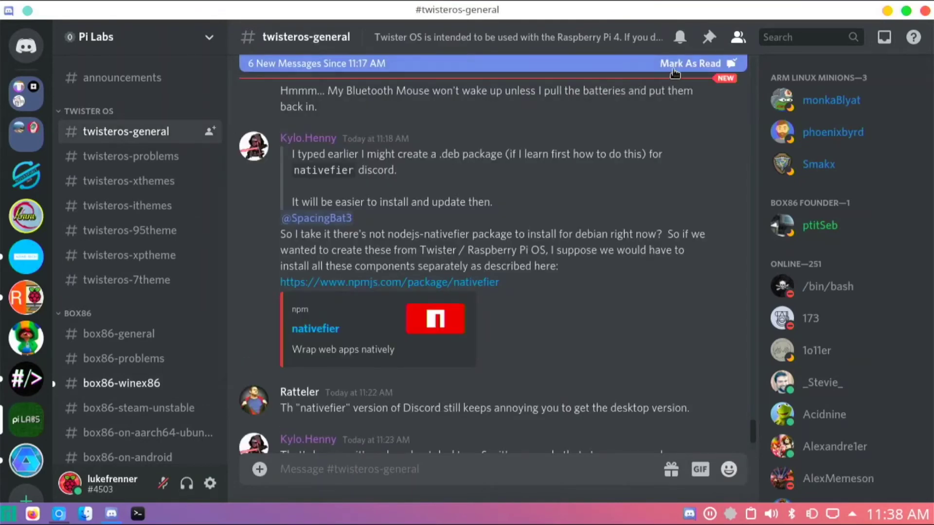
click(674, 69)
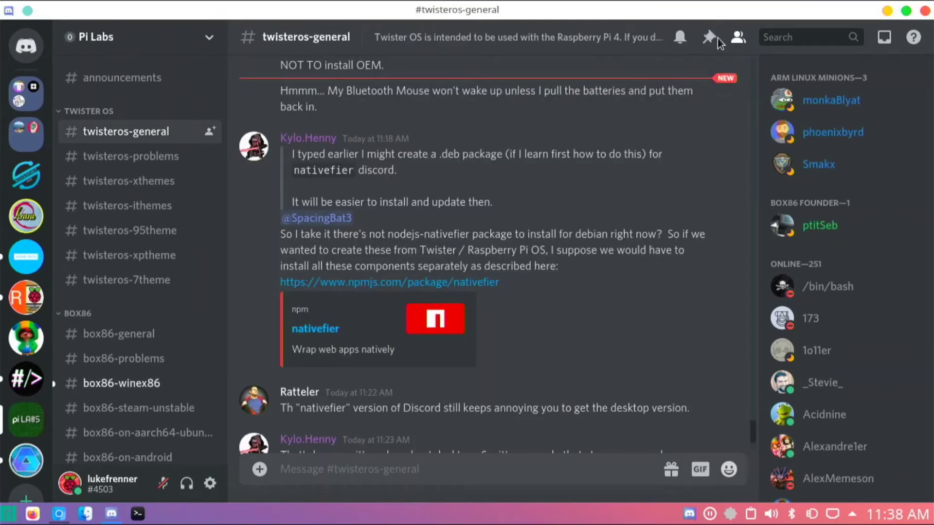
Step: Open the discord-linux-arm64.tar.gz link from the channel's pinned messages, allowing the external site, and close the YouTube tab in Chromium
click(716, 37)
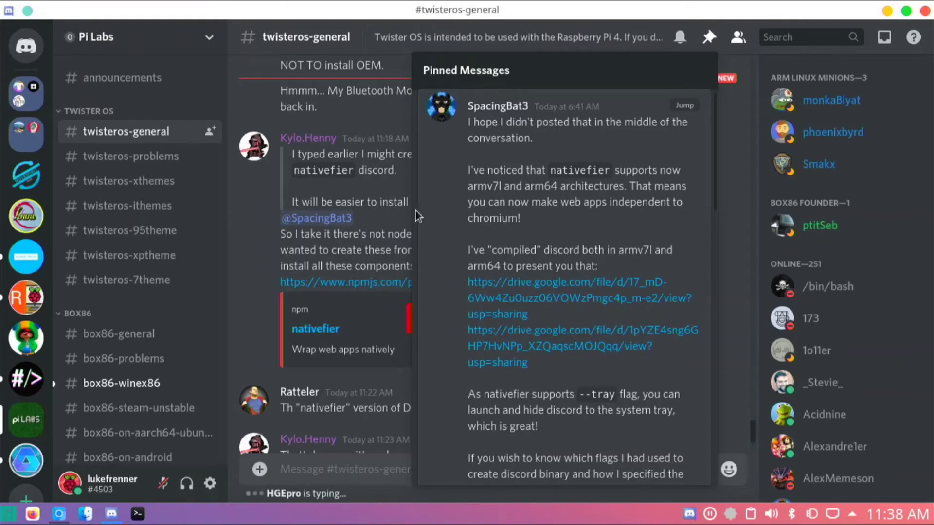
scroll(555, 359, down, 5)
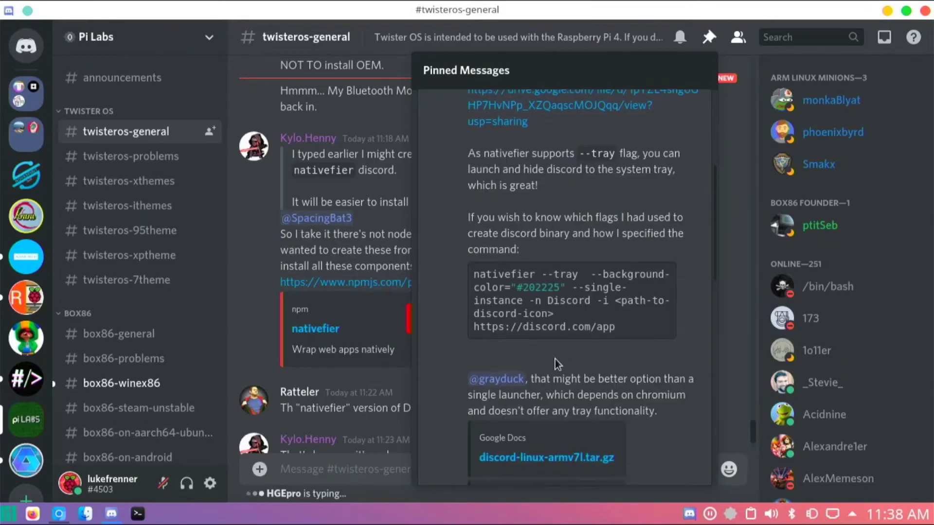
scroll(556, 358, down, 3)
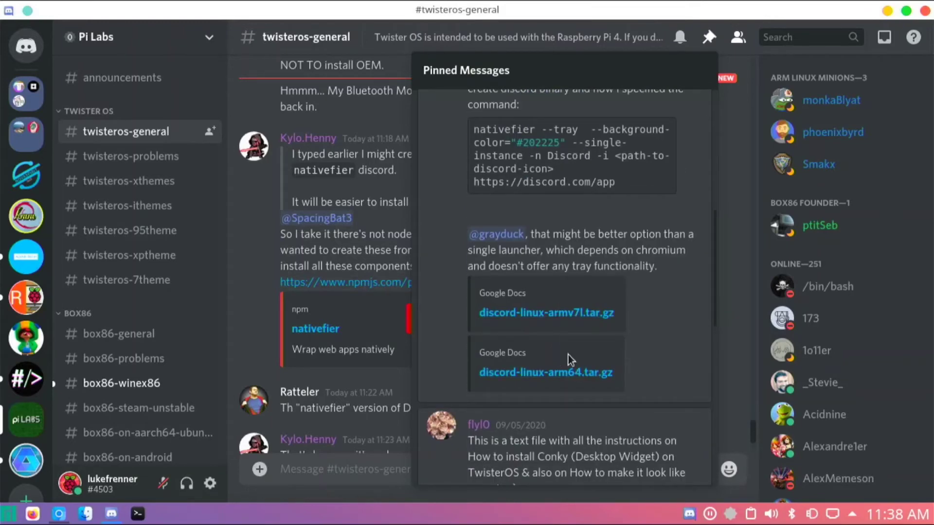
click(547, 378)
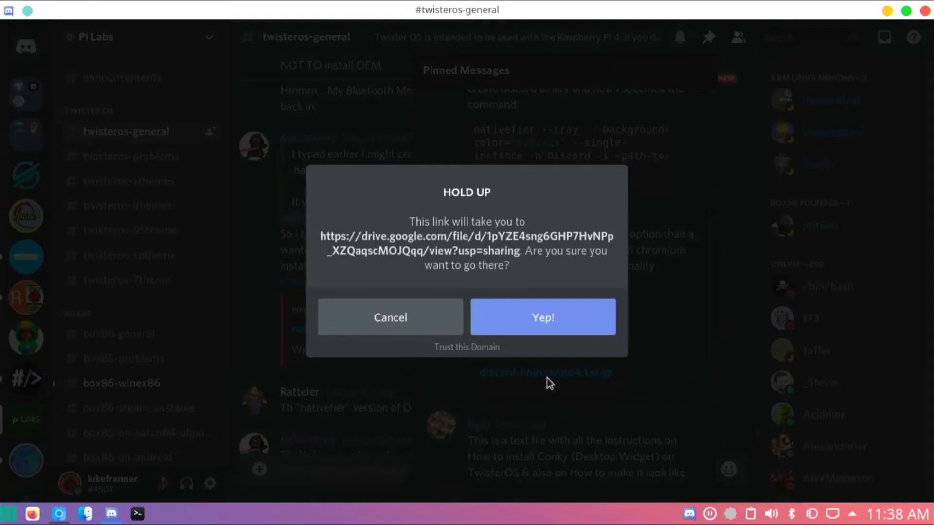
click(557, 331)
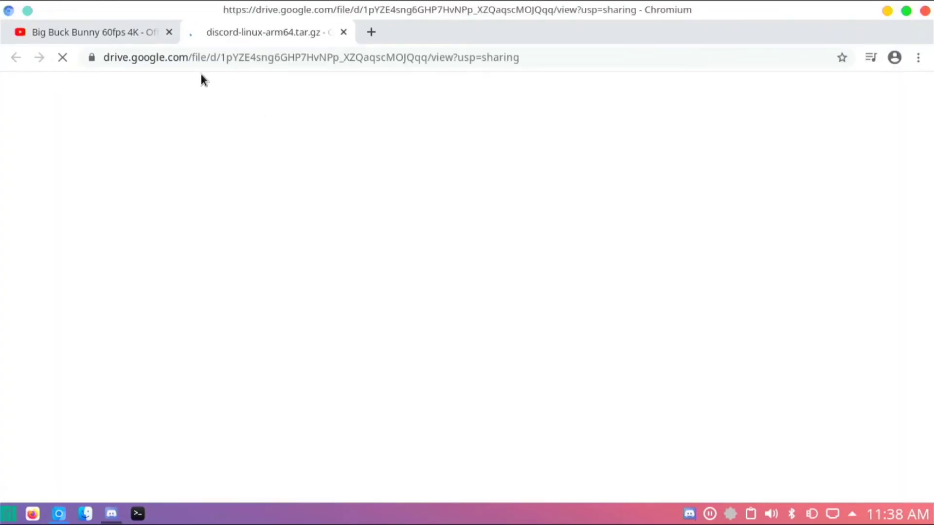
click(169, 32)
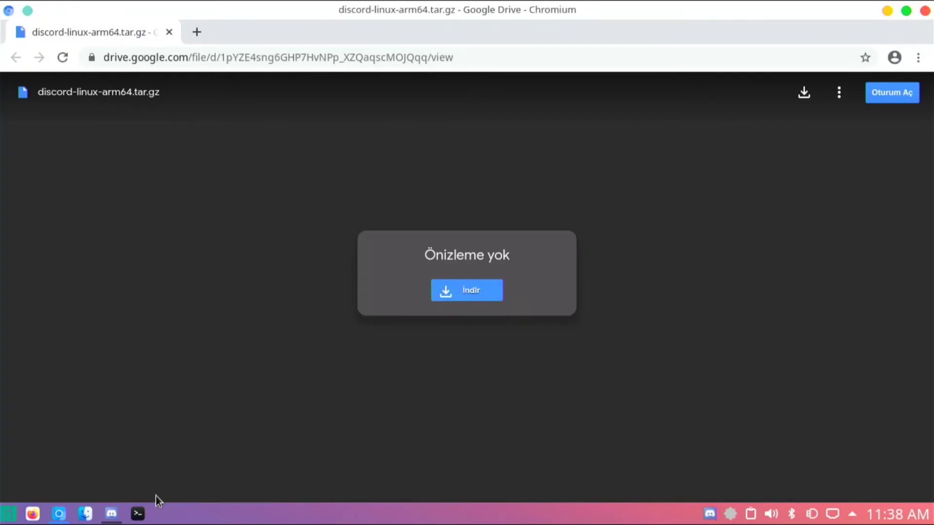
click(122, 516)
click(109, 519)
click(108, 518)
click(110, 517)
Step: Open discord-linux-arm64.tar.gz from Dolphin's Downloads folder in Ark, view the extraction options, and close Ark without extracting
click(87, 514)
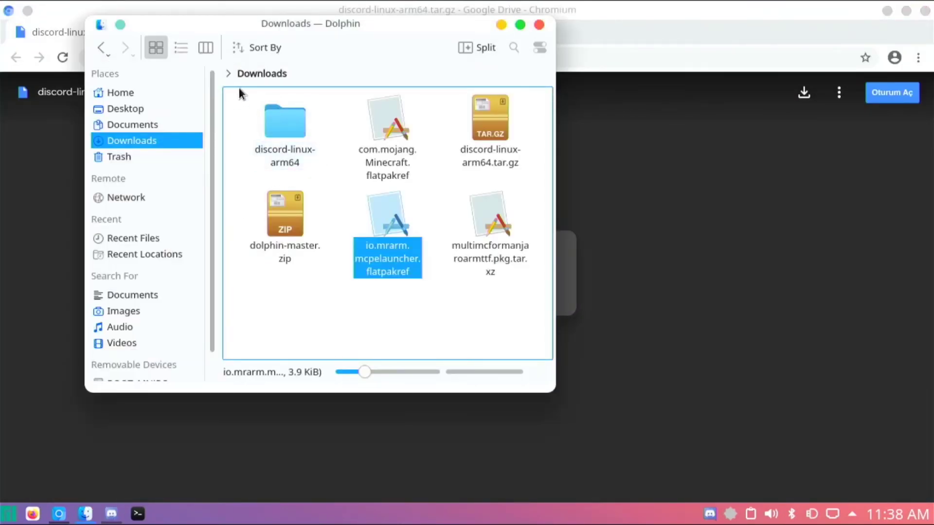
click(470, 133)
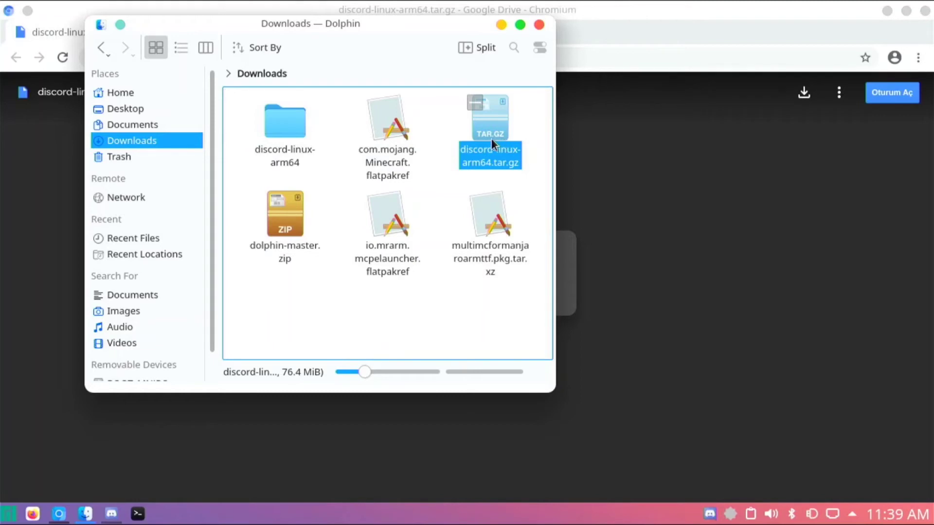
double_click(468, 135)
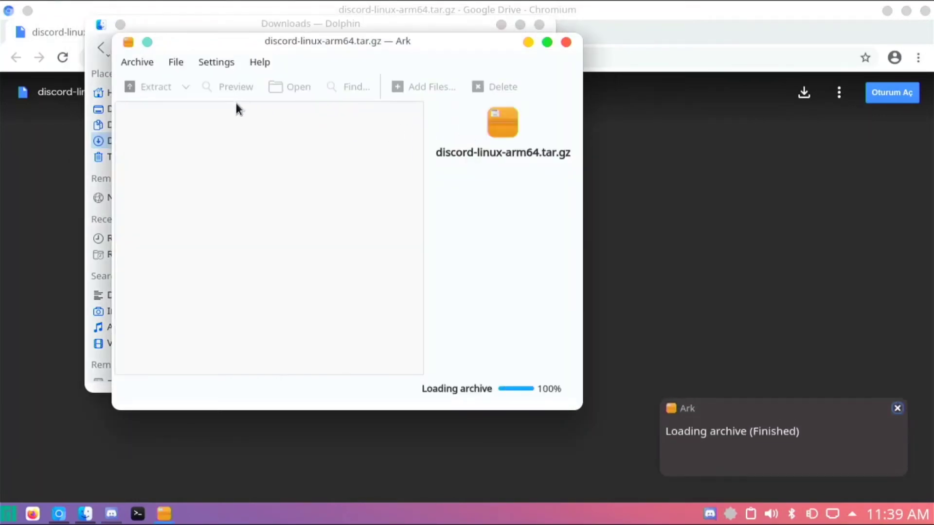
click(165, 91)
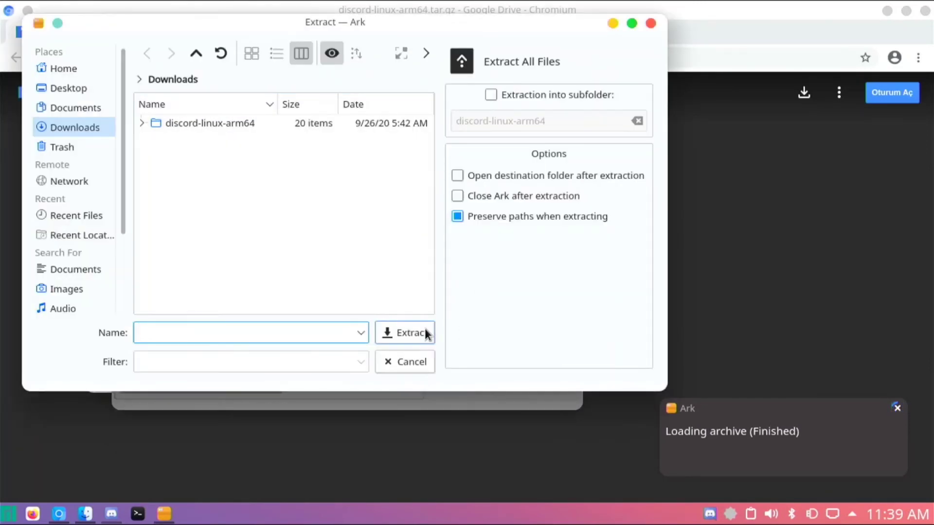
click(648, 22)
click(564, 41)
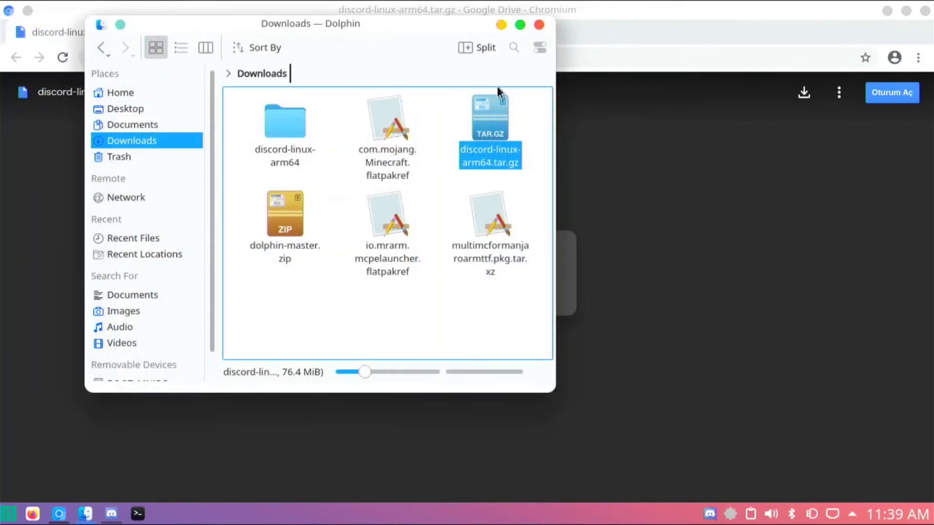
Step: Browse the discord-linux-arm64 folder in Downloads, open the discord executable's launch prompt, cancel it, and close Dolphin
click(291, 140)
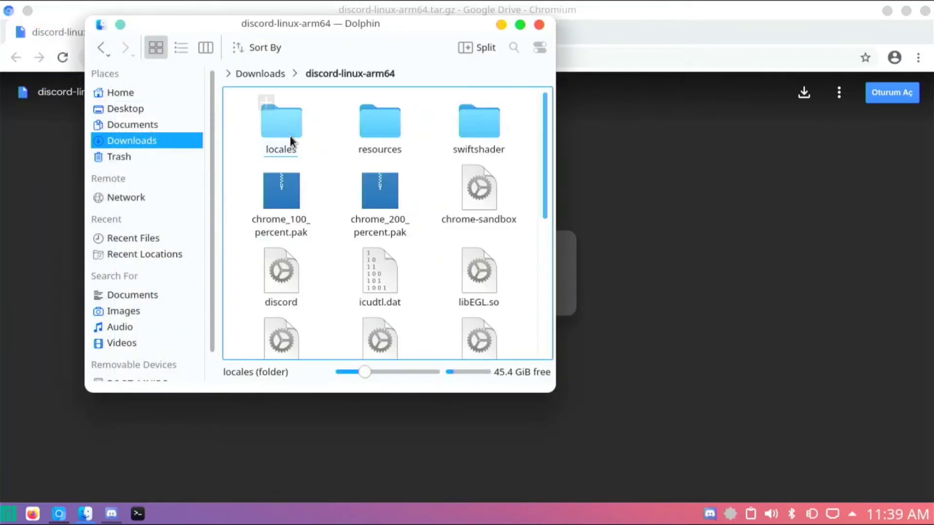
scroll(344, 217, down, 5)
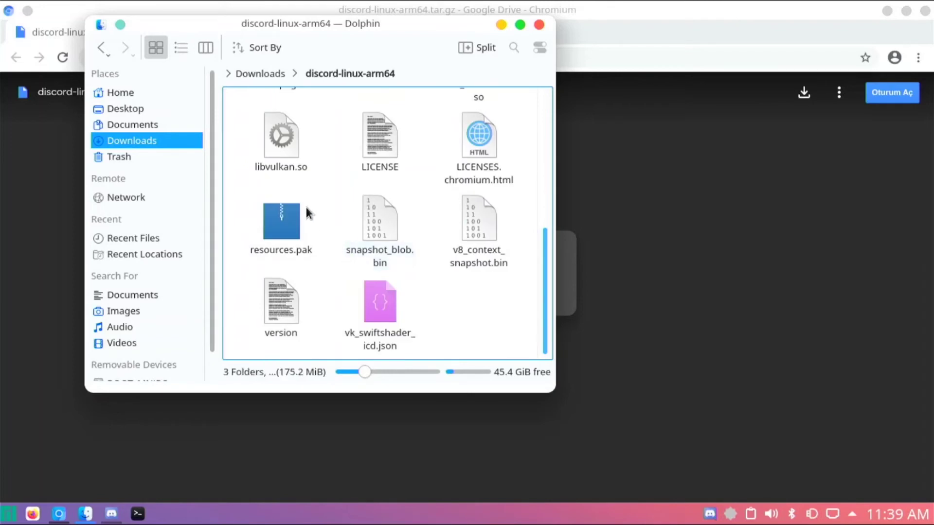
scroll(305, 206, up, 5)
click(292, 223)
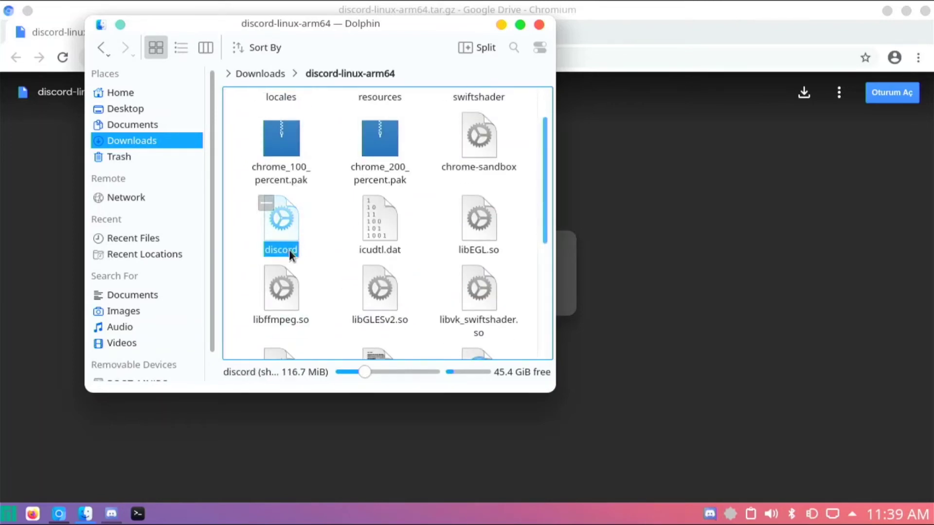
double_click(288, 230)
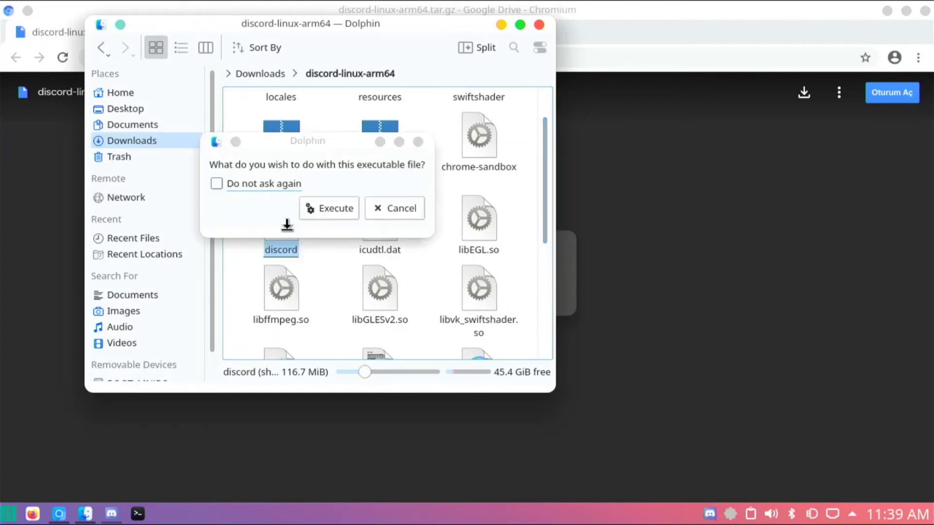
click(394, 208)
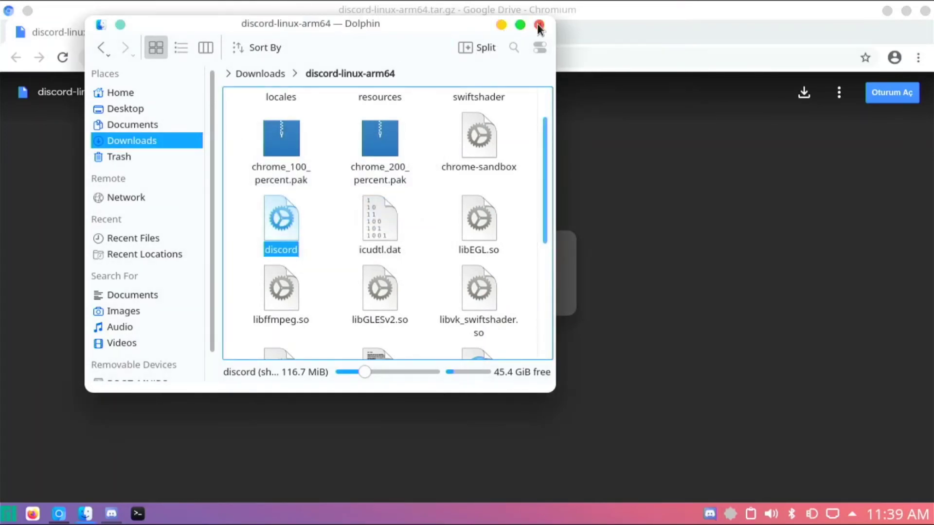
click(538, 25)
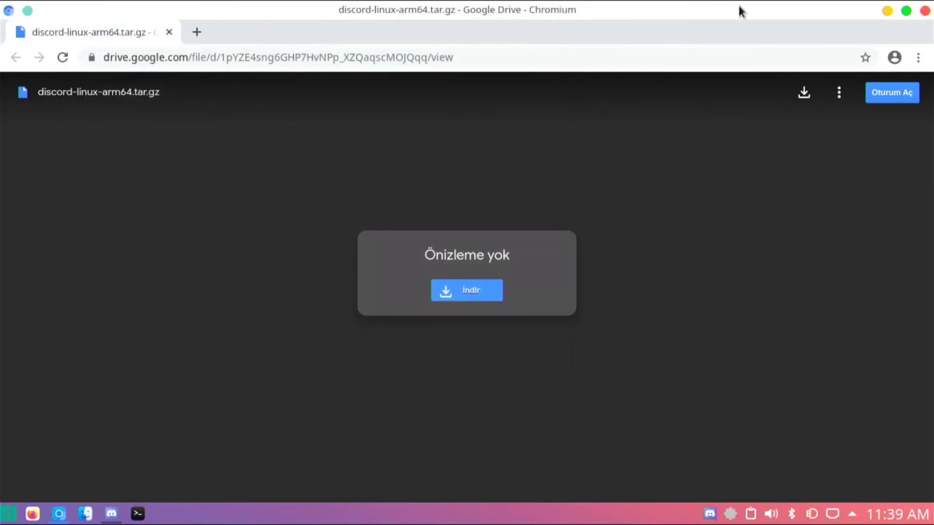
Step: Minimize Chromium, bring up the Discord window, view its taskbar entry's options, and dismiss them
click(887, 11)
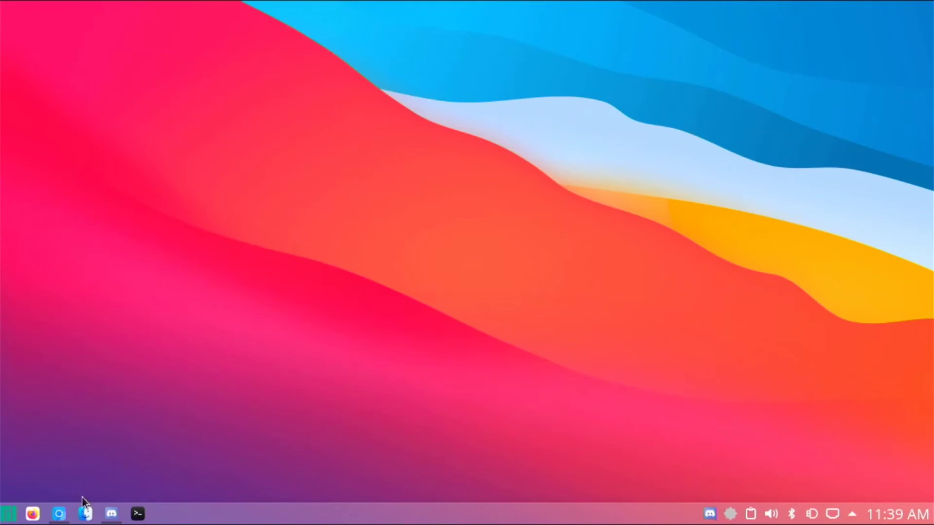
click(112, 514)
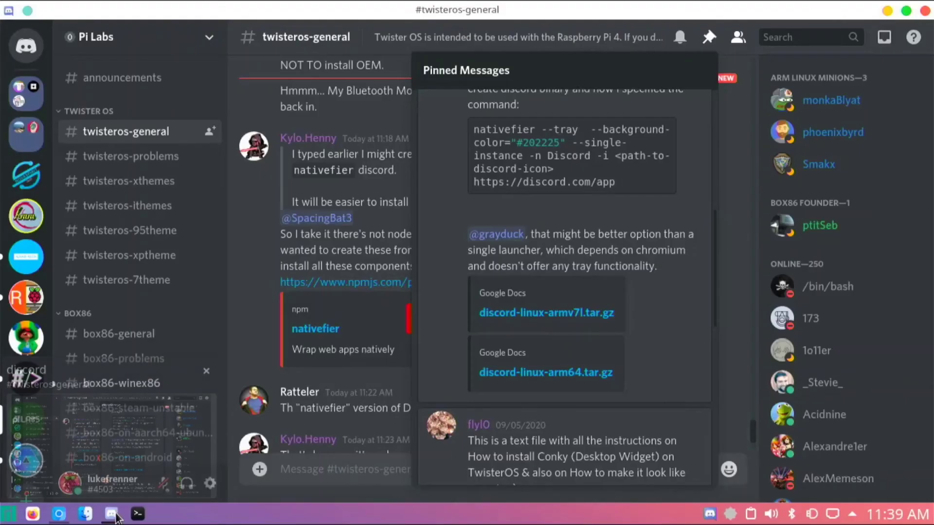
right_click(116, 516)
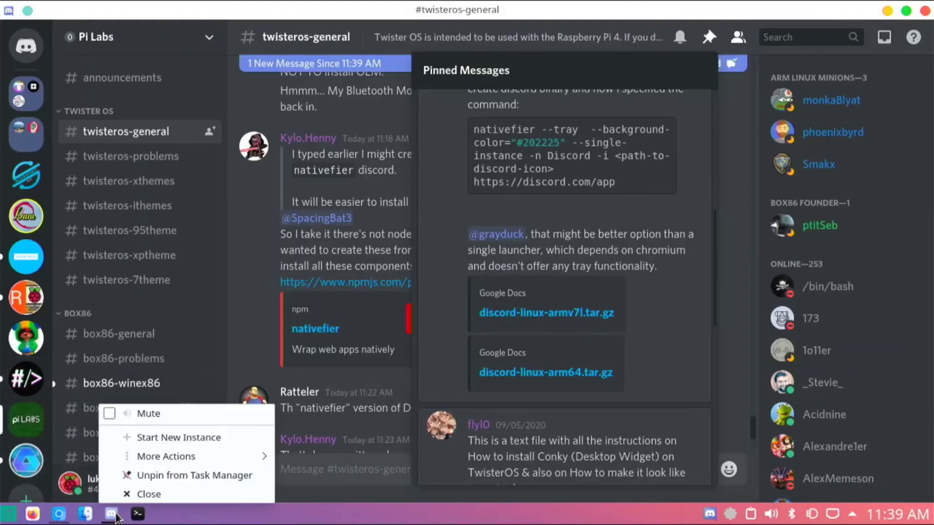
click(226, 519)
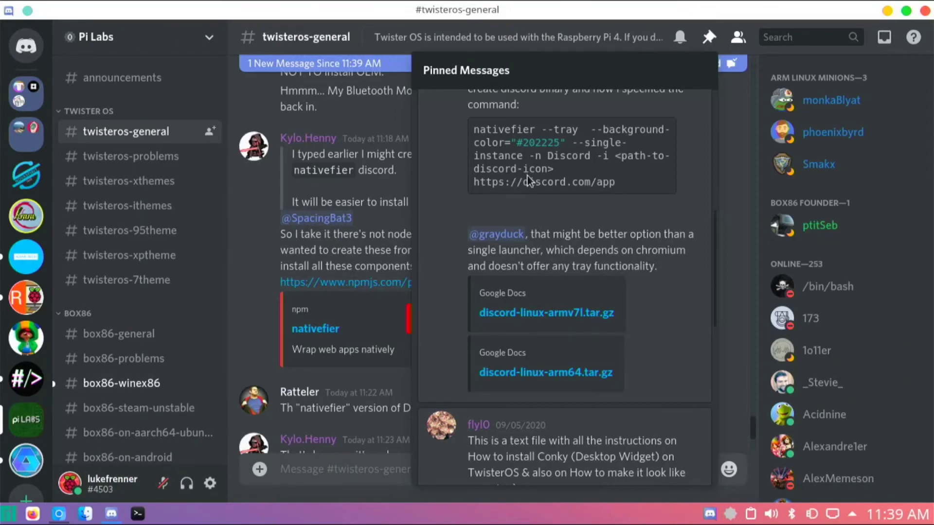
Step: Read the pinned message about the nativefier Discord builds from its beginning, and close the pinned messages
scroll(527, 181, up, 7)
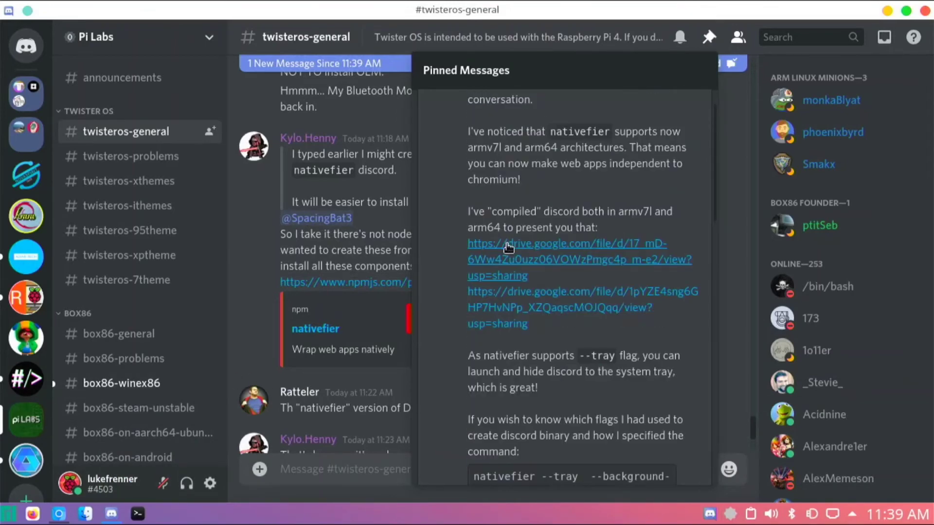
scroll(488, 213, up, 2)
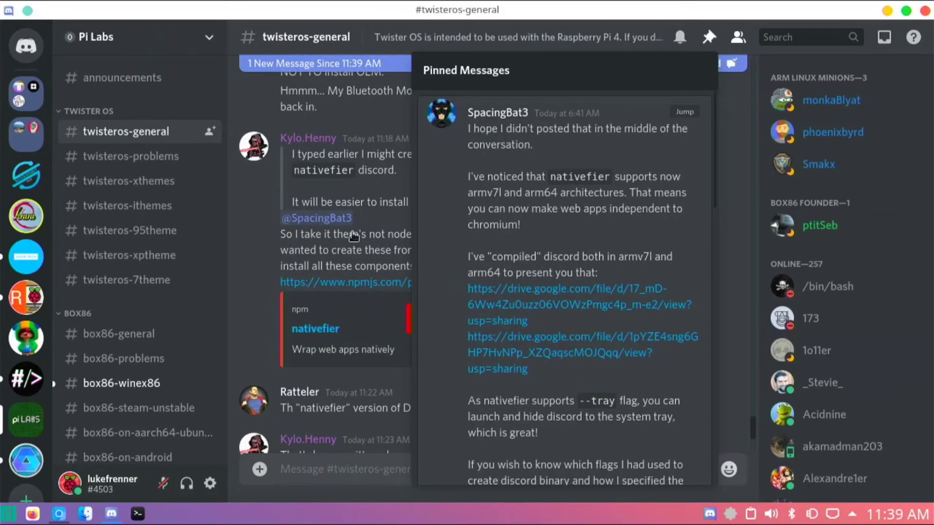
click(358, 394)
scroll(363, 396, down, 4)
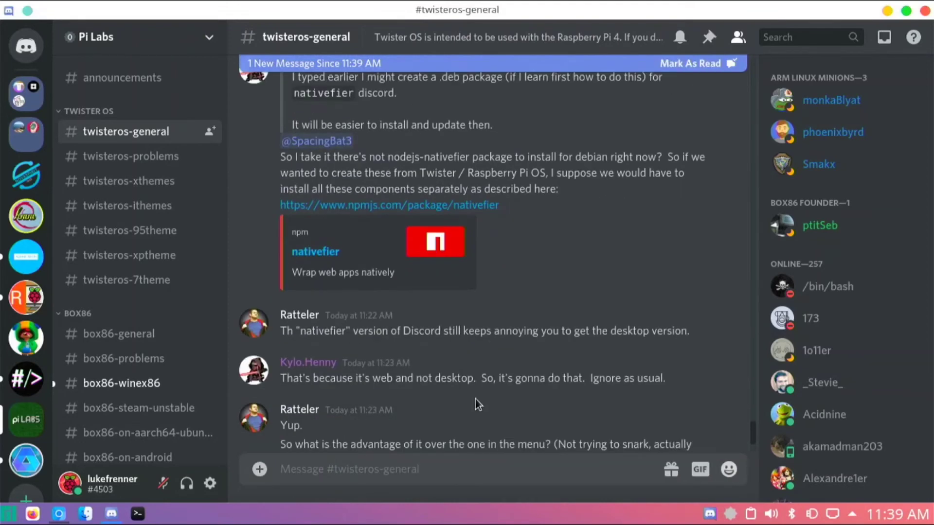
Step: View the box86-winex86 channel of Pi Labs, and switch to the Windows On Raspberry server
click(133, 384)
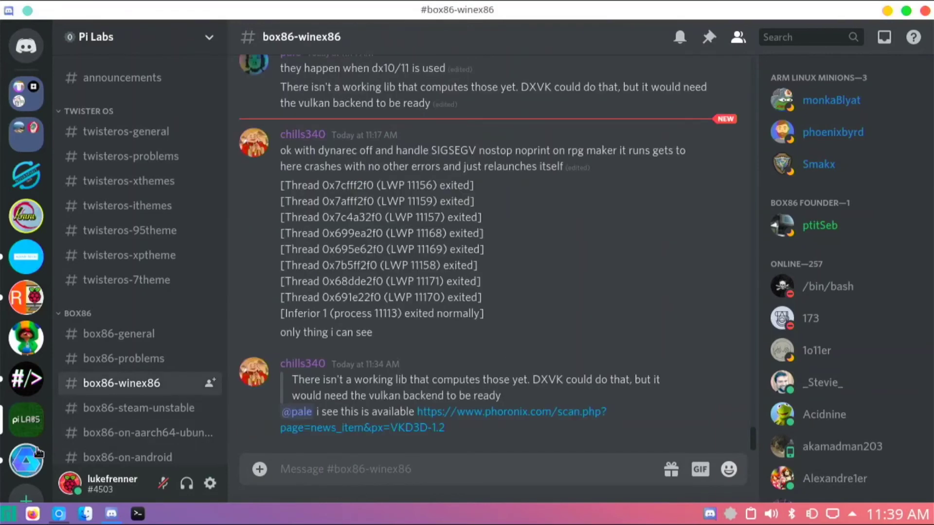
click(27, 458)
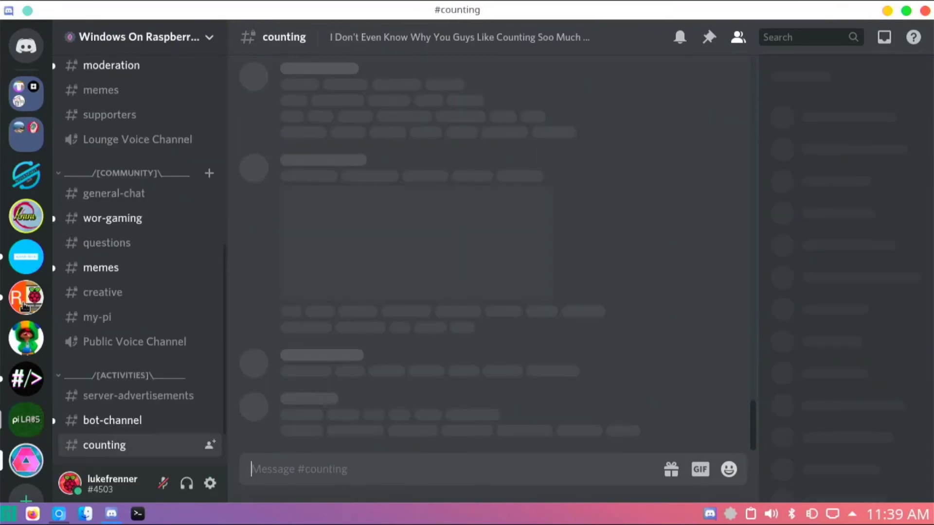
Step: Switch to the Pi Talk server, go through its general channel down to the newest messages, and minimize Discord
click(24, 293)
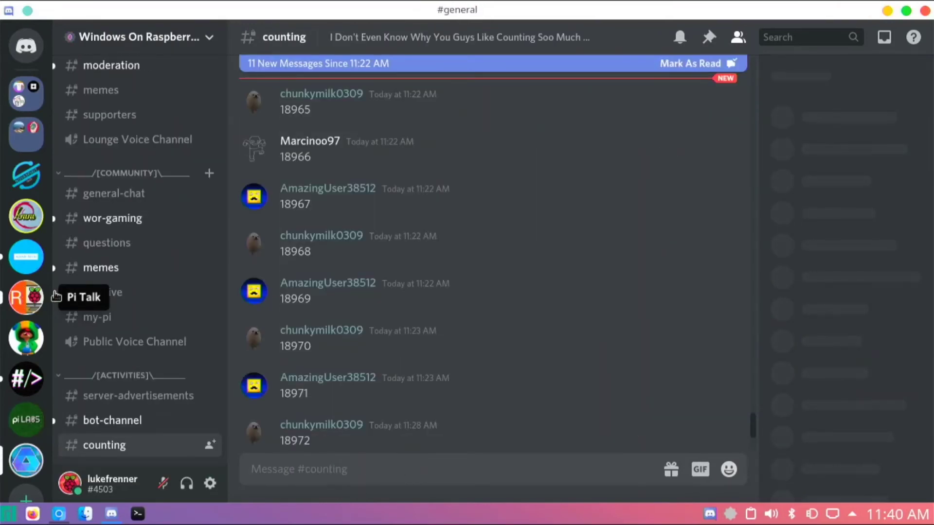
scroll(507, 312, down, 10)
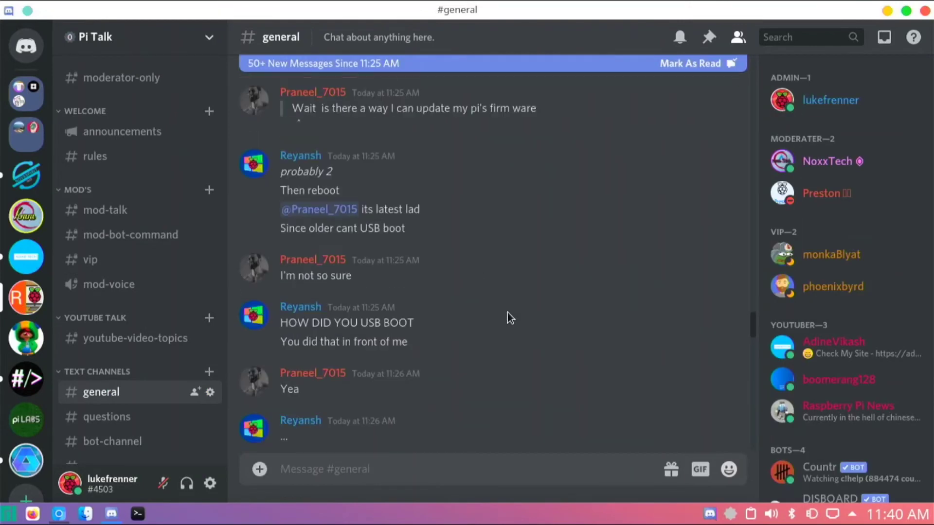
scroll(797, 340, down, 1)
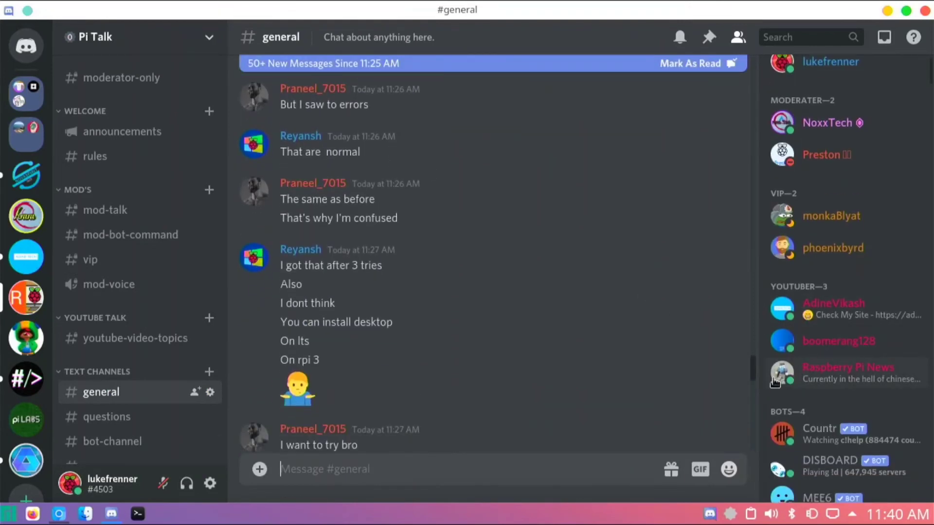
scroll(756, 412, down, 5)
scroll(756, 413, down, 10)
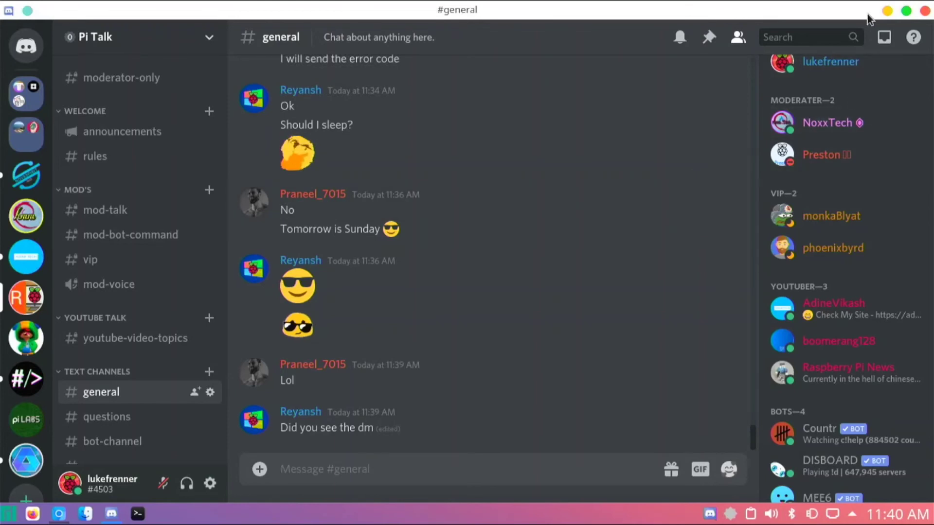
click(888, 10)
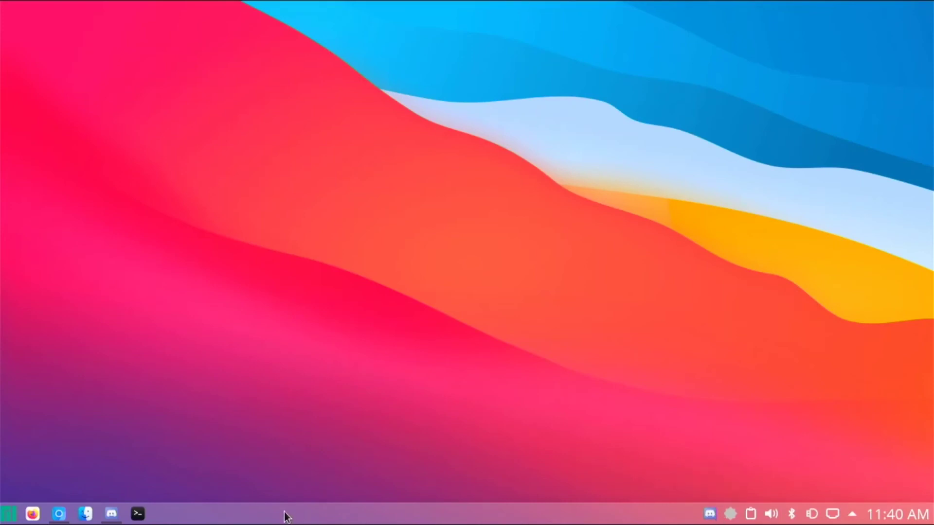
Step: View all application categories in the application launcher down to Lost & Found, and close the launcher
click(14, 516)
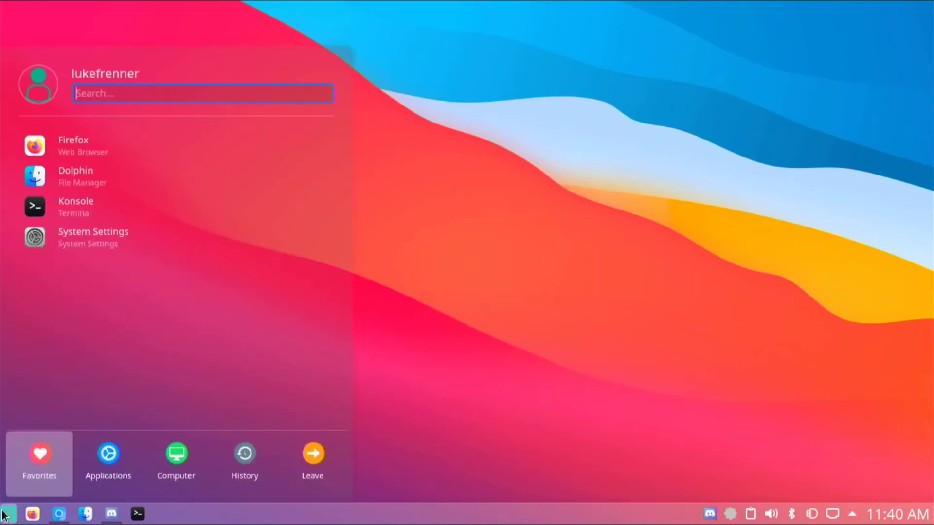
click(106, 483)
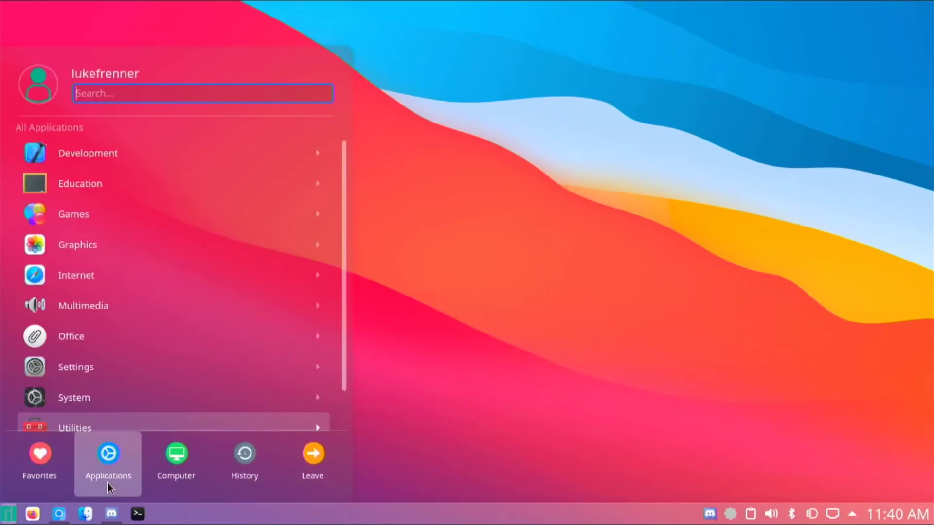
scroll(103, 399, down, 1)
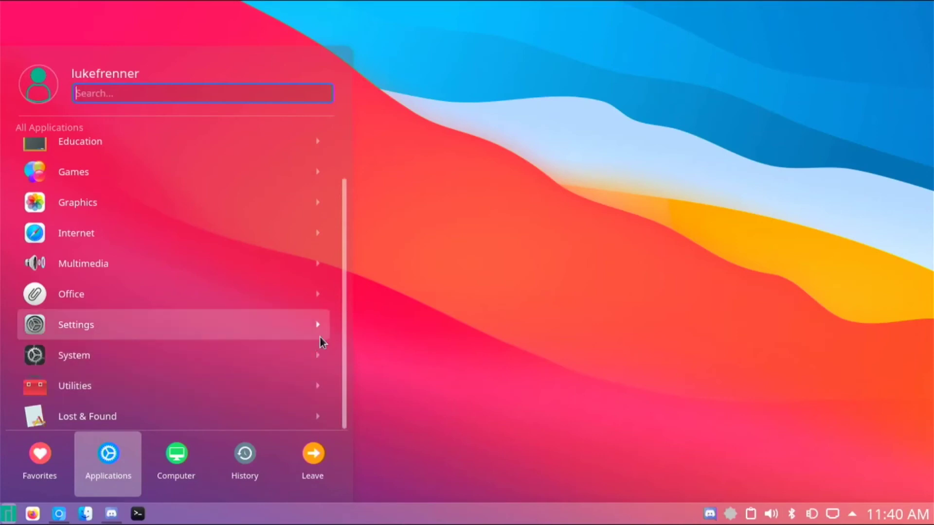
click(523, 291)
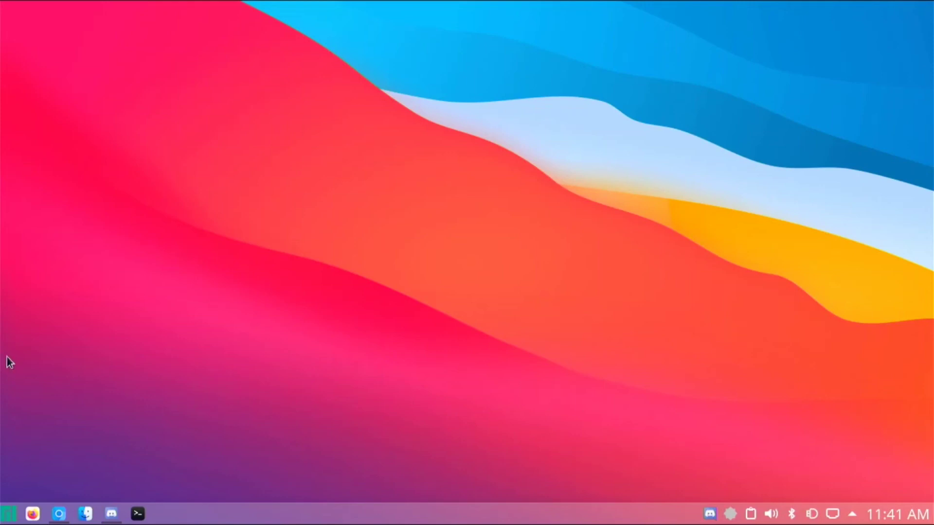
Step: Reopen the application launcher, view its Favorites and Computer sections, and close it
click(8, 514)
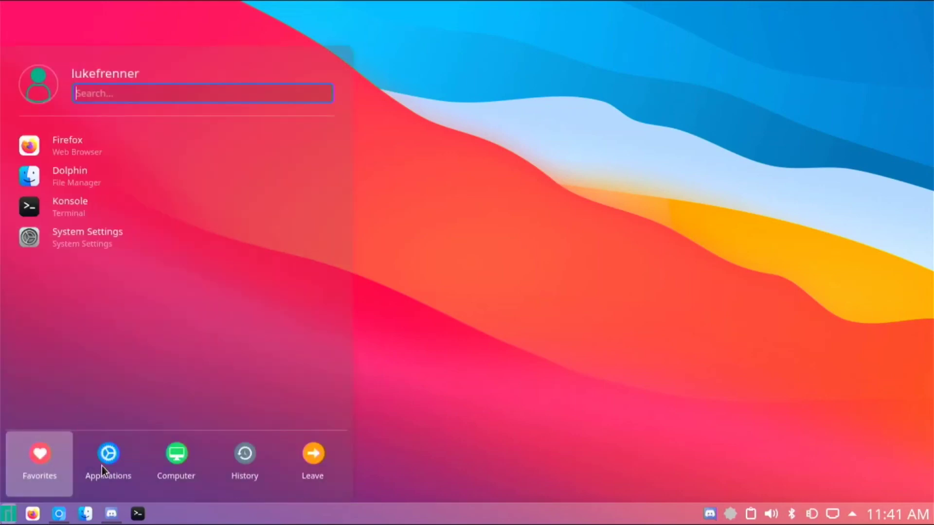
mouse_move(144, 459)
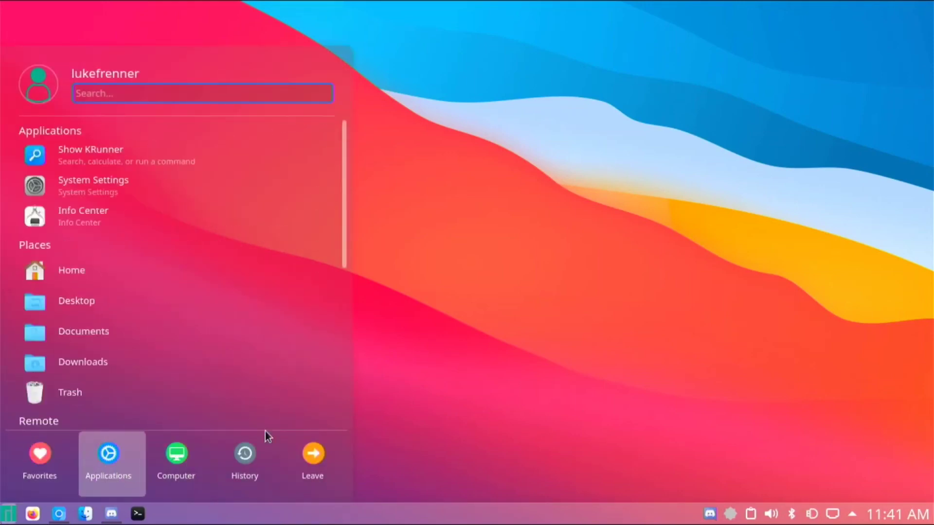
mouse_move(265, 433)
click(583, 296)
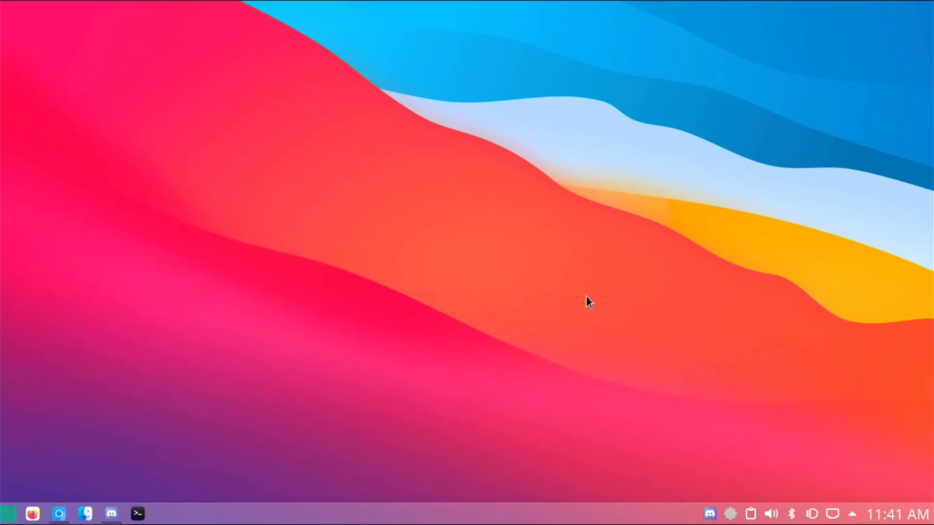